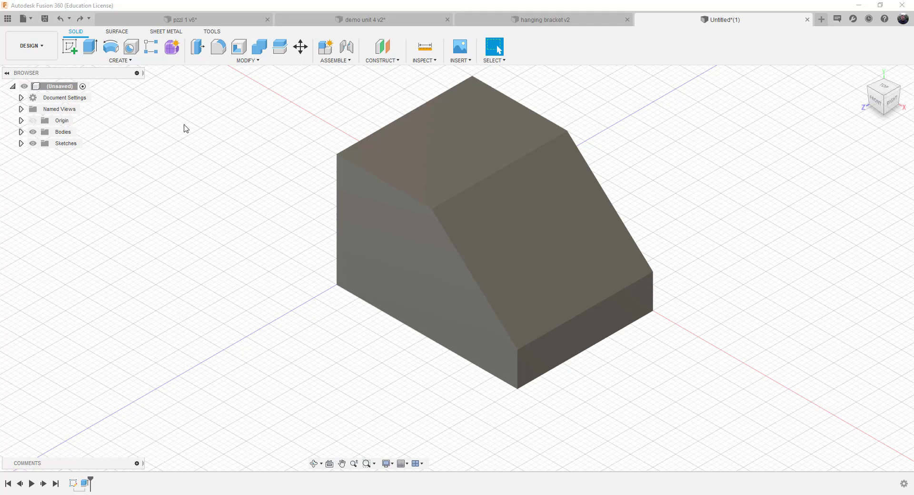
Start a sketch on the wedge's slanted face and draw a 3.00 in line across it
left_click(70, 46)
left_click(532, 245)
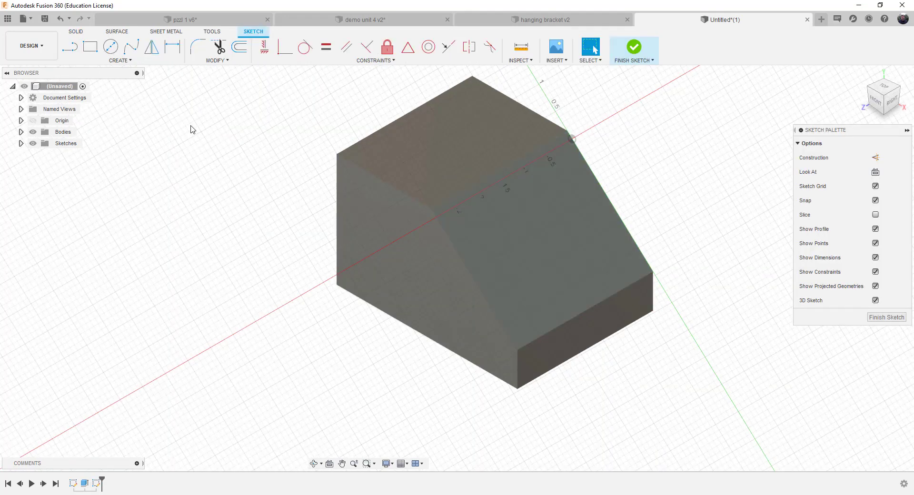
left_click(70, 46)
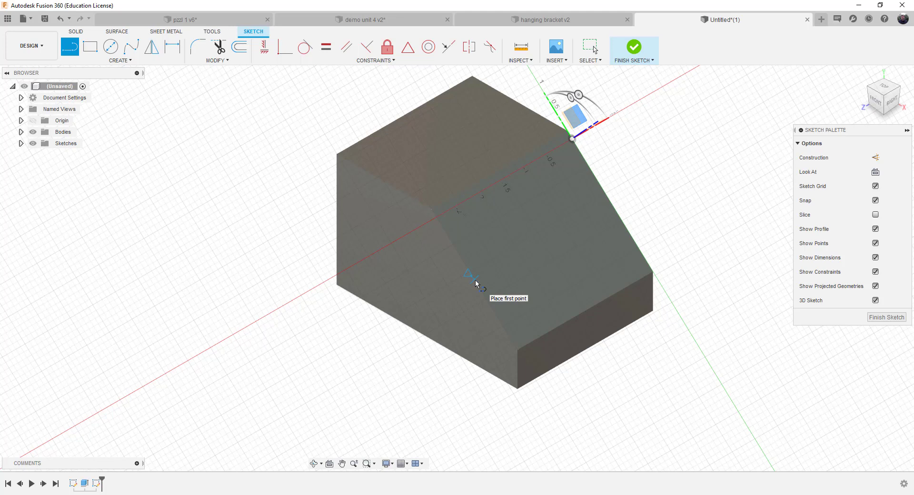
left_click(475, 279)
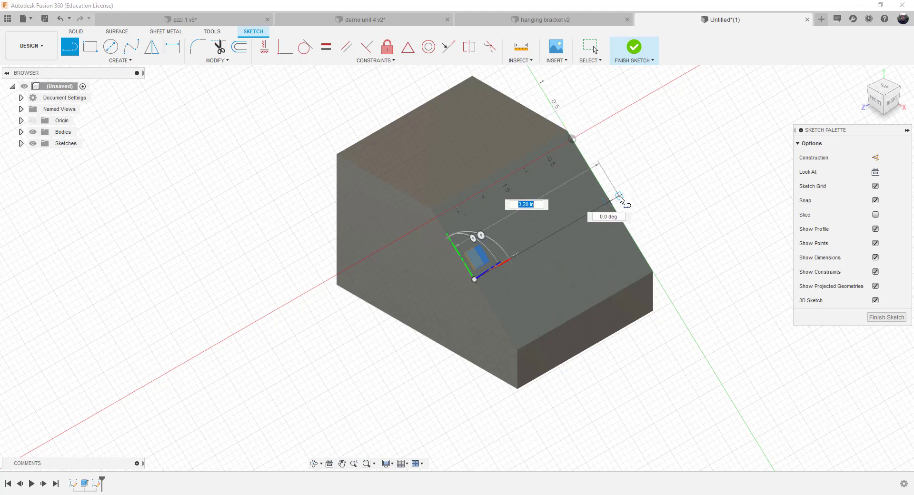
left_click(607, 205)
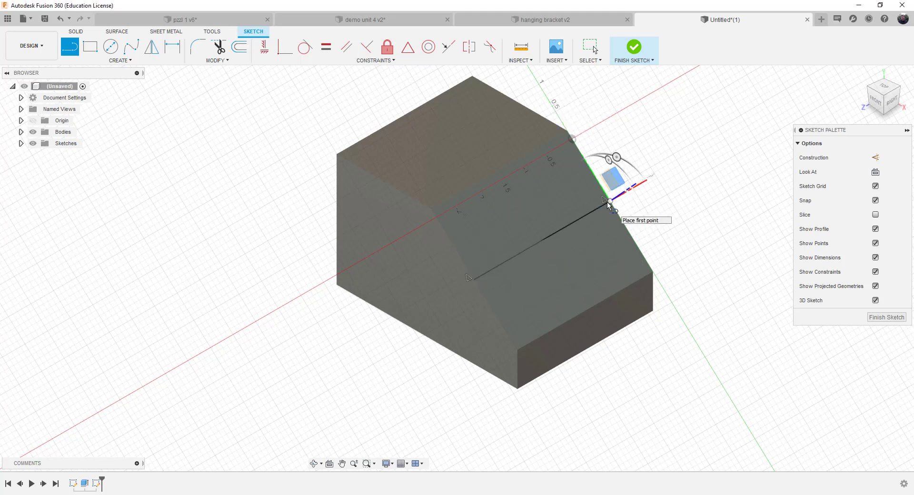
right_click(609, 202)
left_click(642, 202)
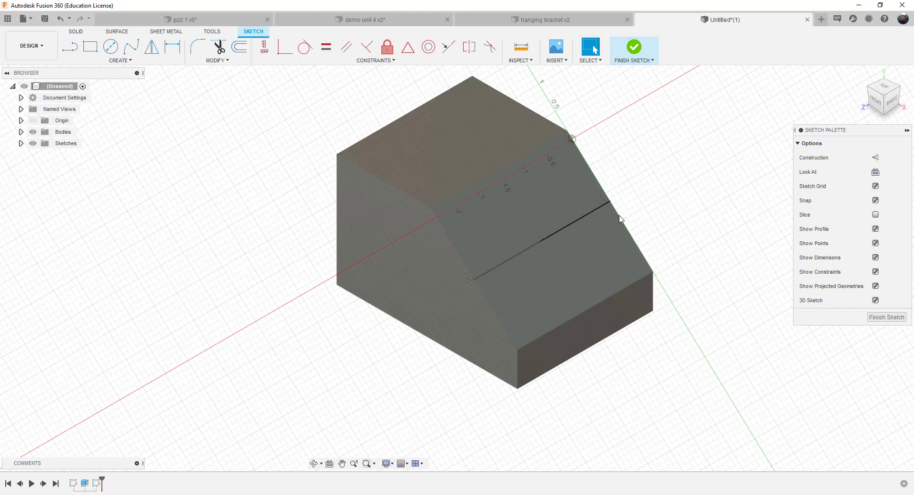
Convert the new sketch line to construction geometry
left_click(556, 233)
right_click(556, 233)
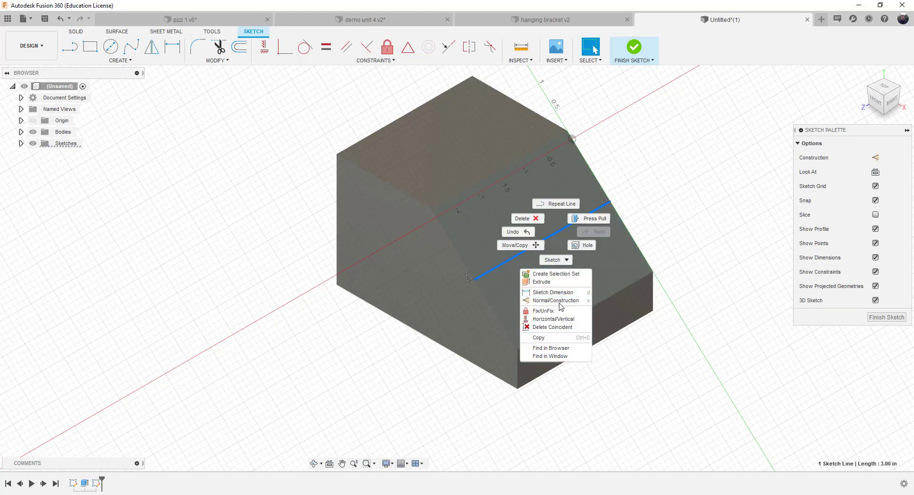
left_click(558, 301)
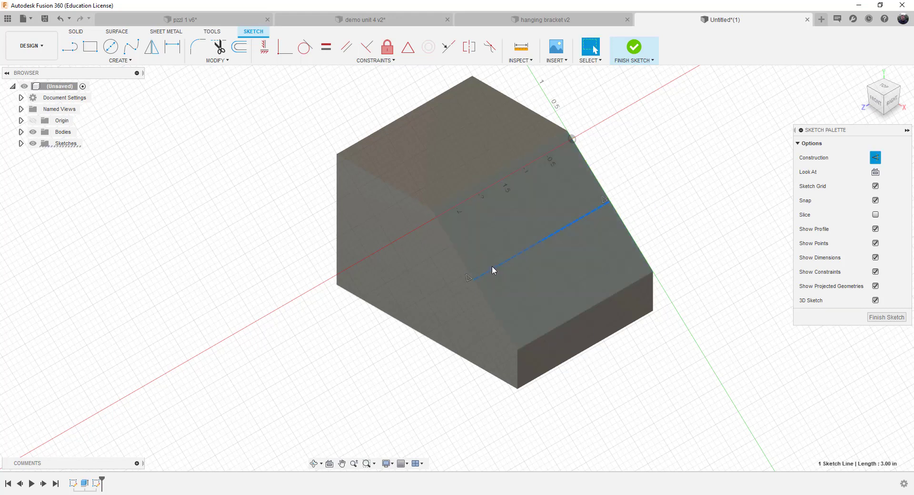
left_click(111, 46)
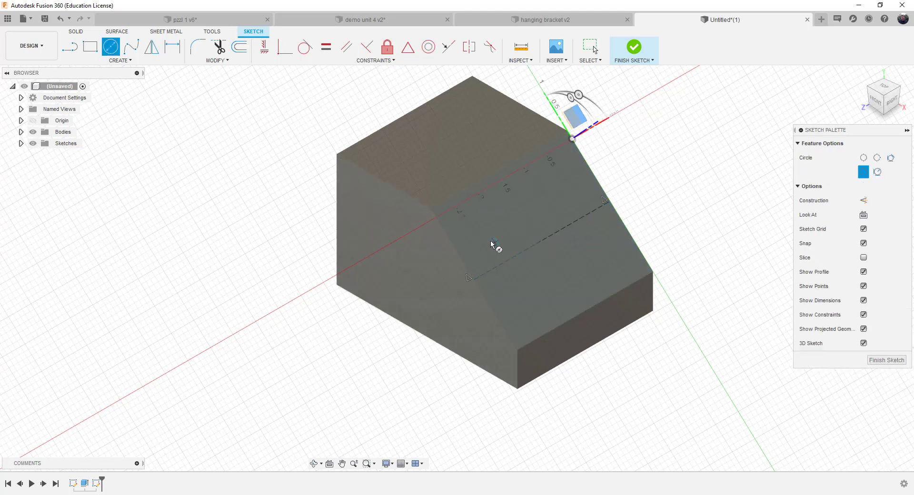
Draw a circle at the construction line's midpoint, offset it 0.125 in inward, and finish the sketch
left_click(544, 240)
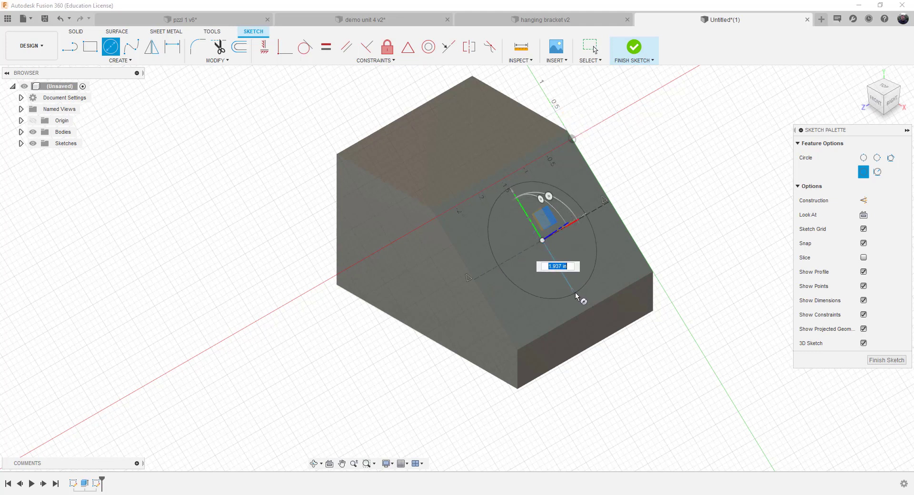
left_click(574, 294)
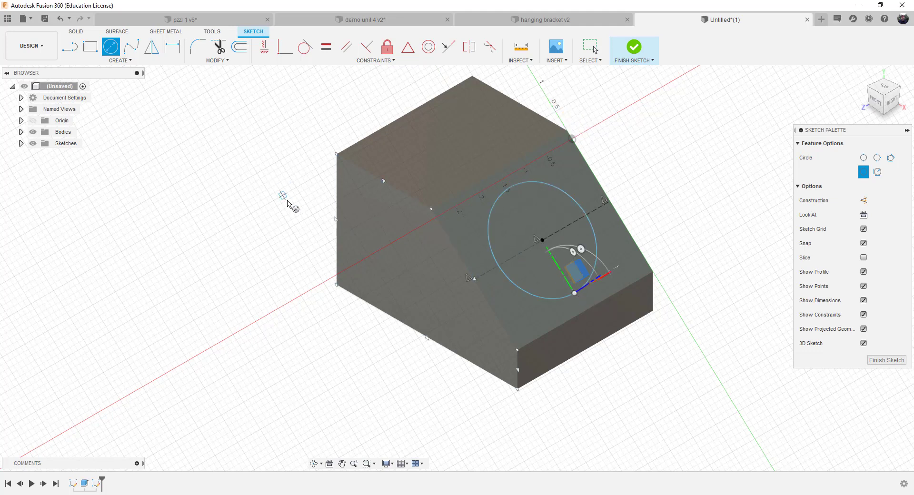
left_click(239, 46)
left_click(511, 190)
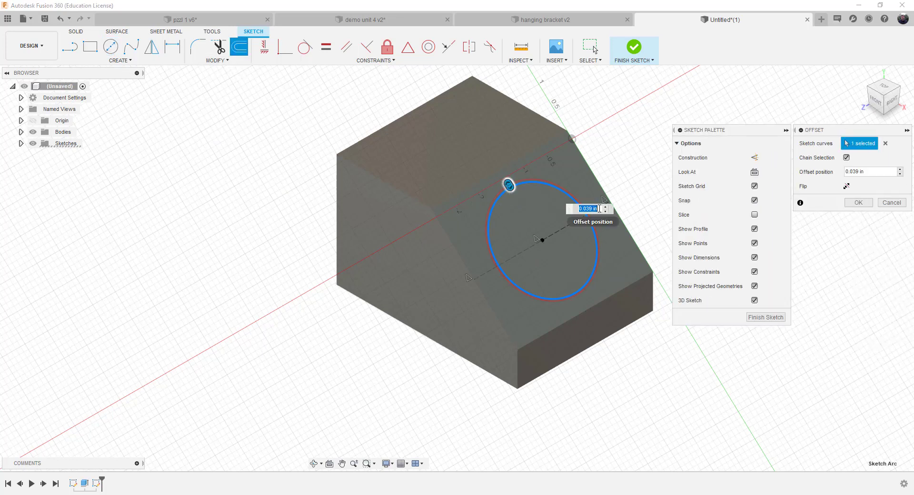
key("BackSpace")
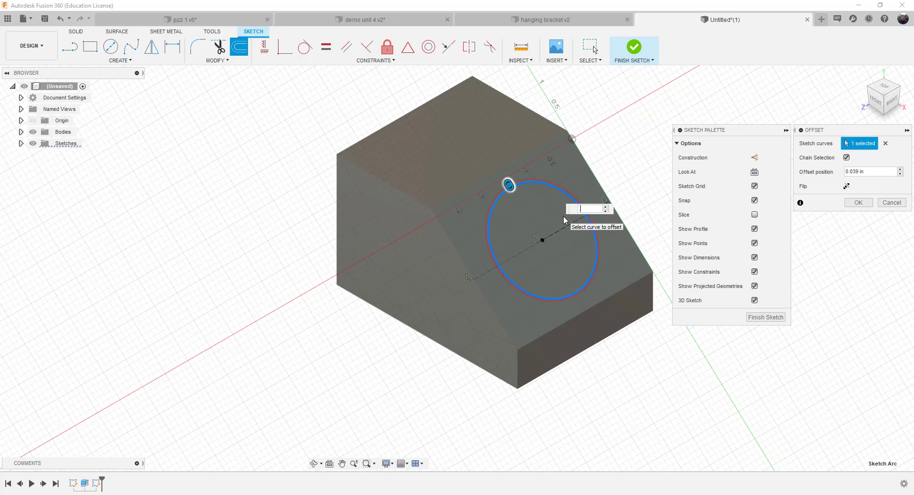
key("BackSpace")
type("-.125")
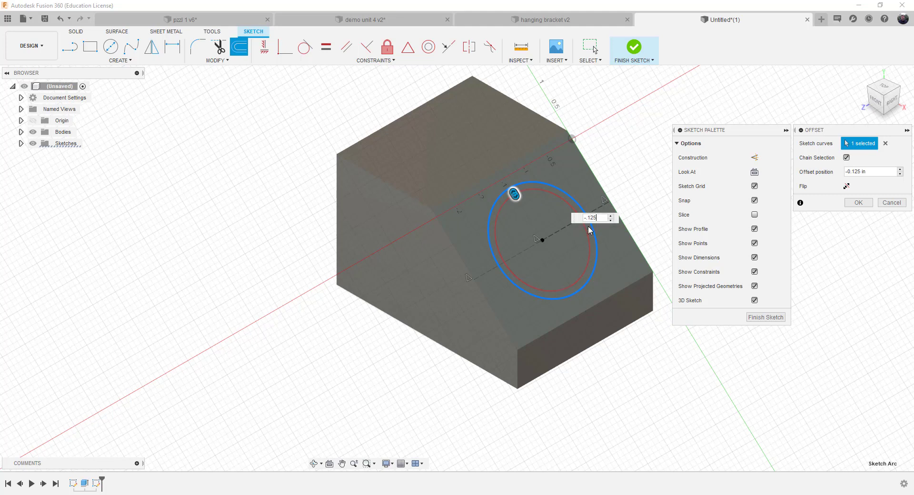
key("Return")
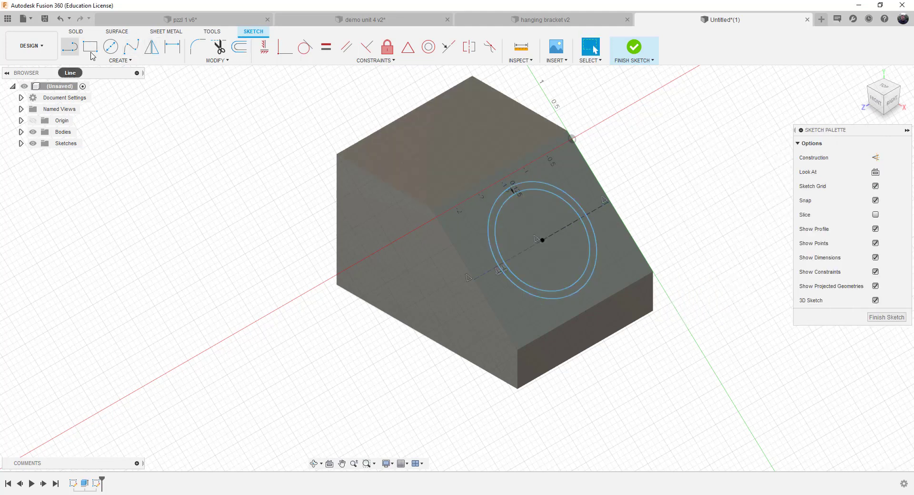
left_click(633, 47)
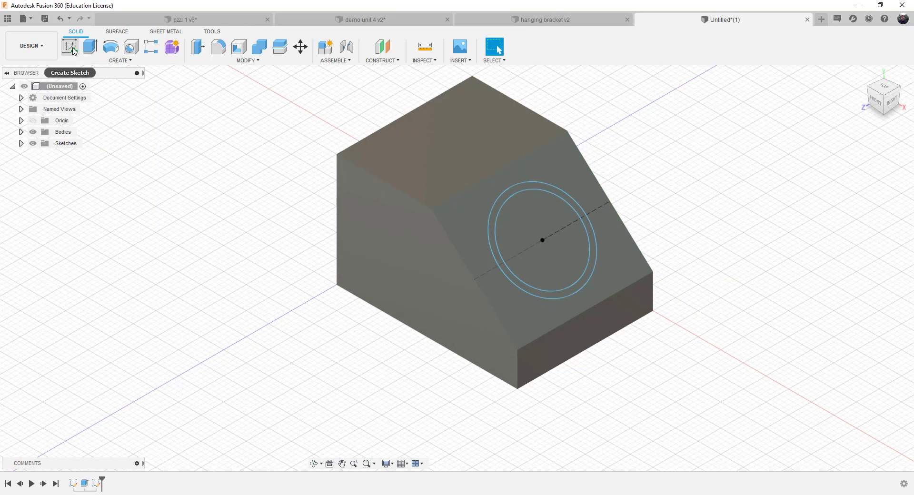
Extrude the ring profile outward from the slanted face as a tube joined to the block
left_click(95, 48)
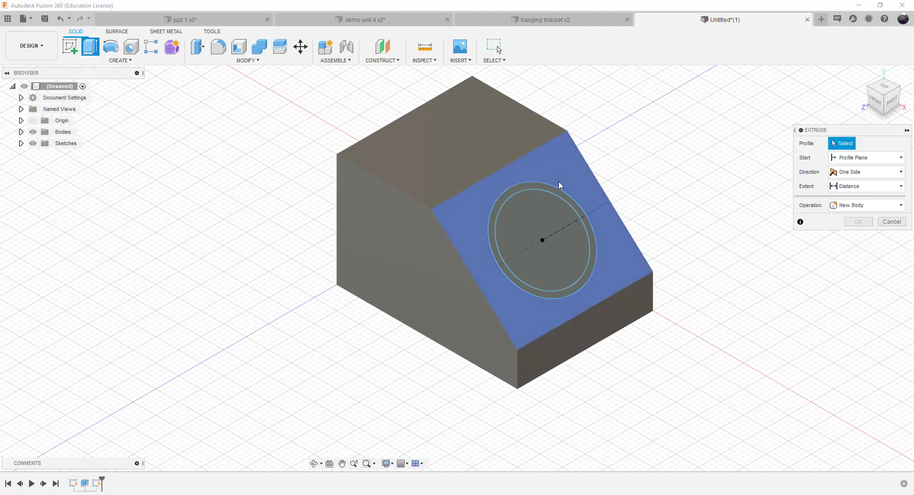
left_click(544, 187)
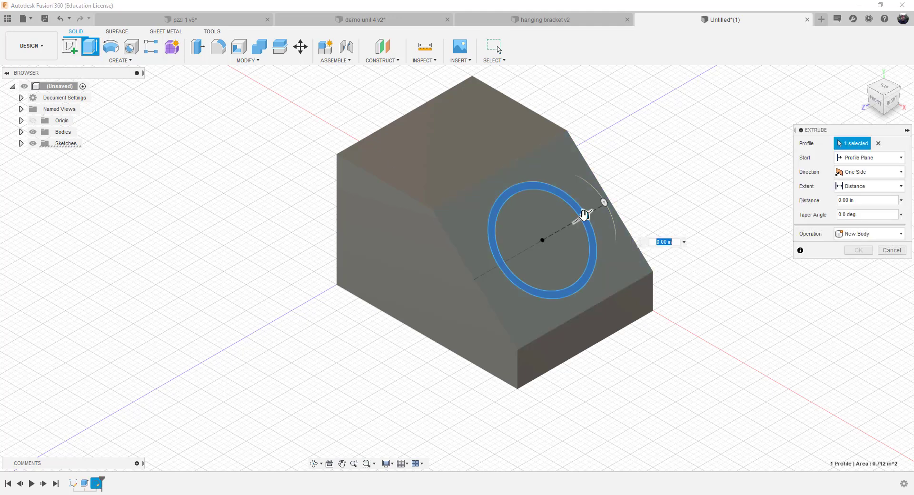
left_click_drag(594, 215, 612, 211)
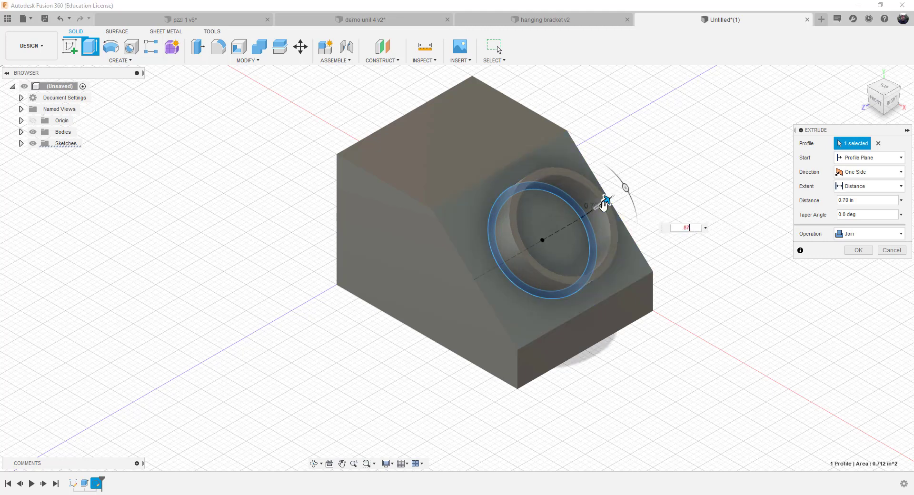
key("Return")
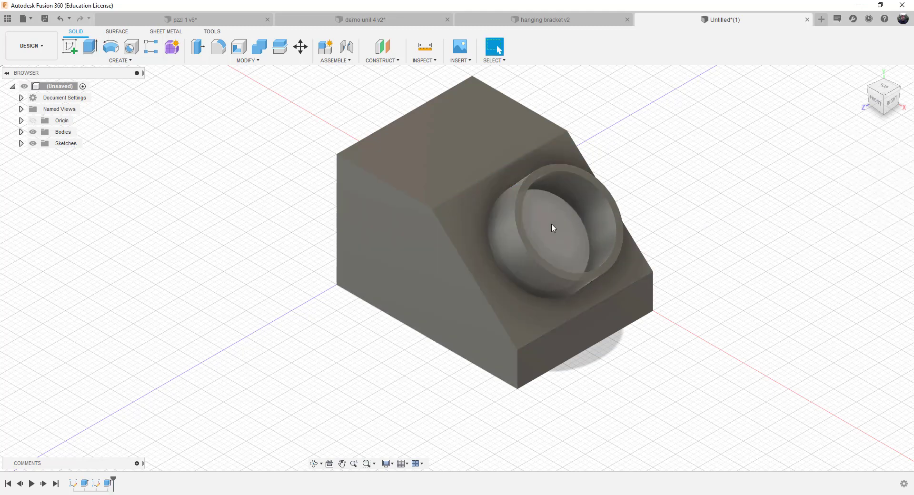
Place a new hole on the floor inside the tube
left_click(131, 47)
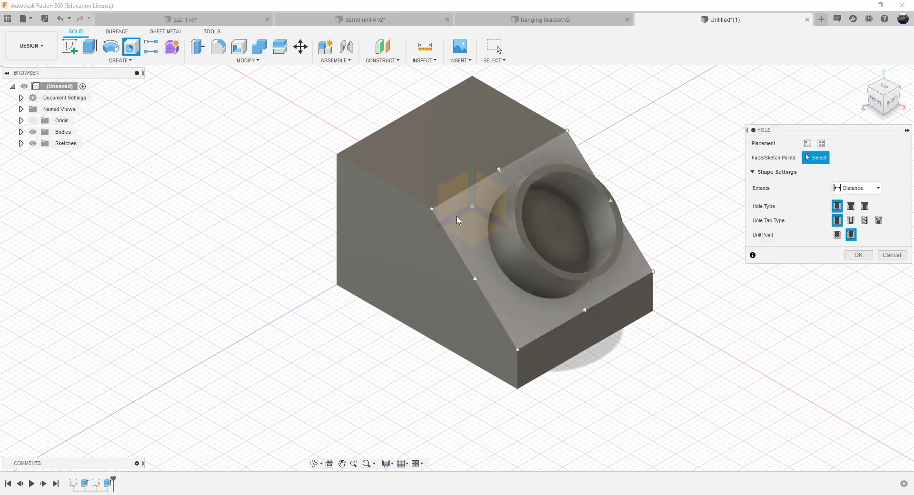
left_click(550, 229)
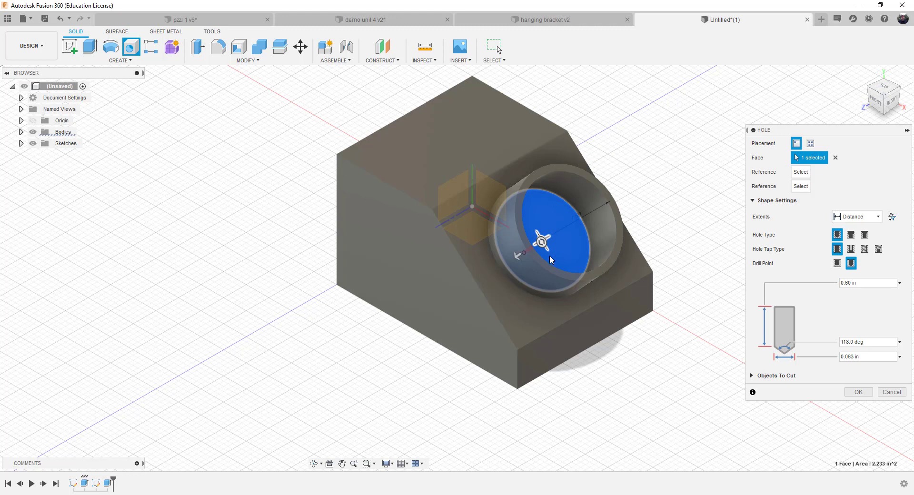
left_click(888, 106)
middle_click_drag(456, 267, 548, 229, "shift")
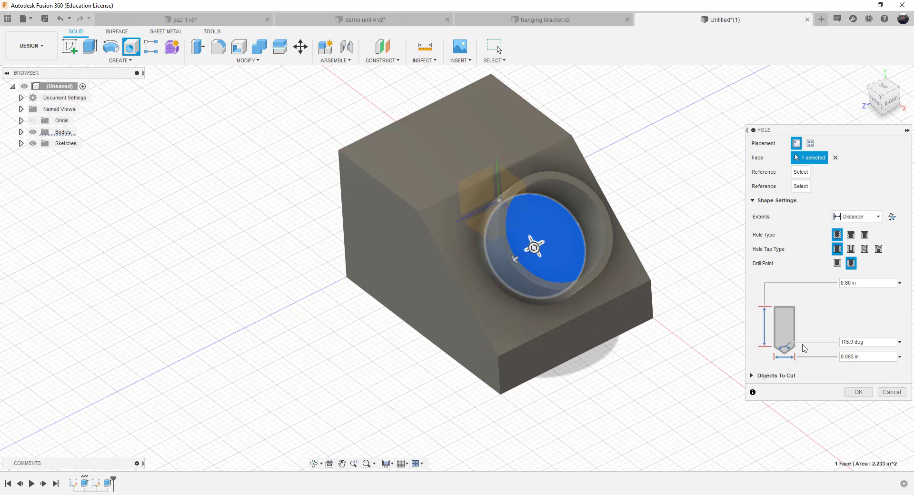
Set the hole to 1.5 in diameter with All extents and confirm it
left_click_drag(862, 356, 826, 355)
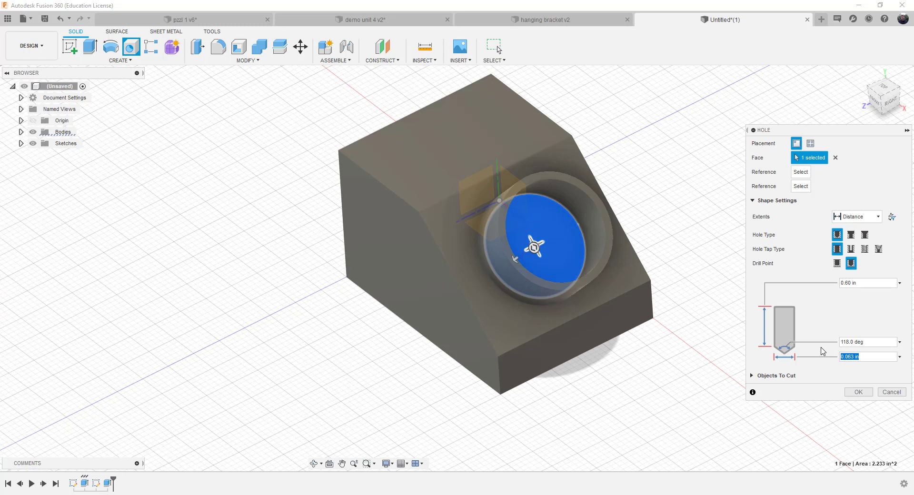
type("1.5")
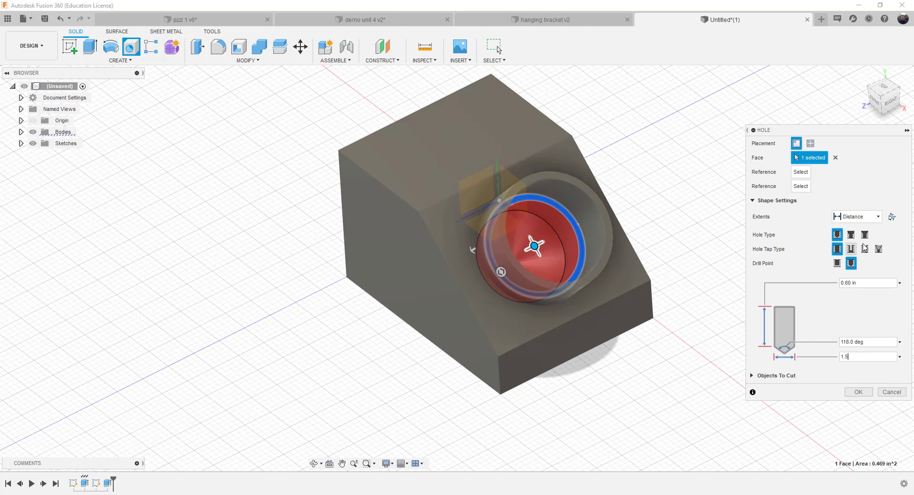
left_click(856, 217)
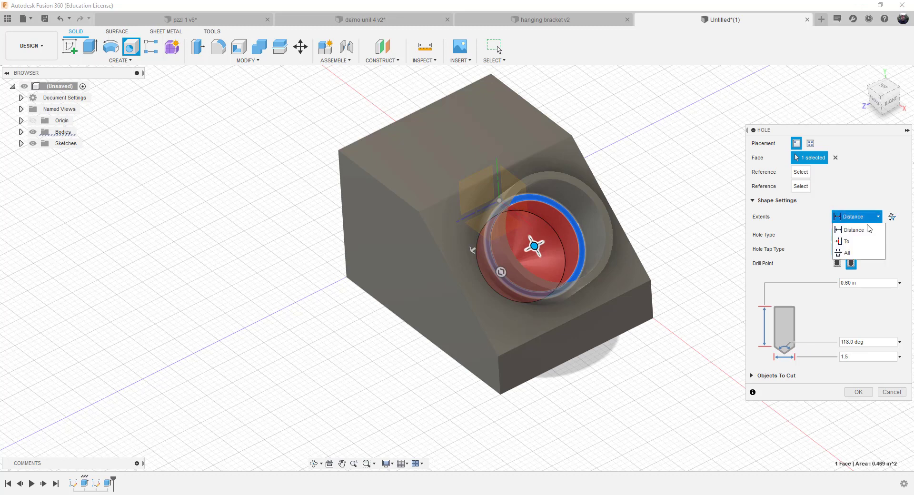
left_click(849, 252)
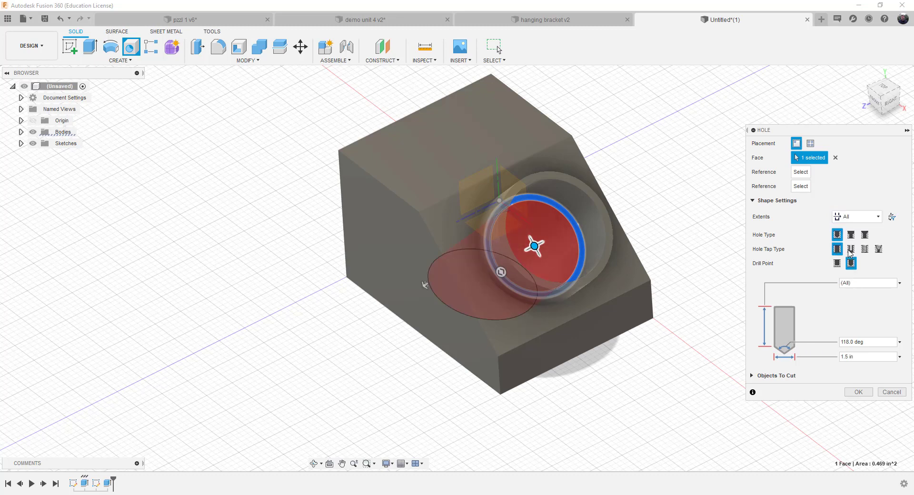
left_click(878, 100)
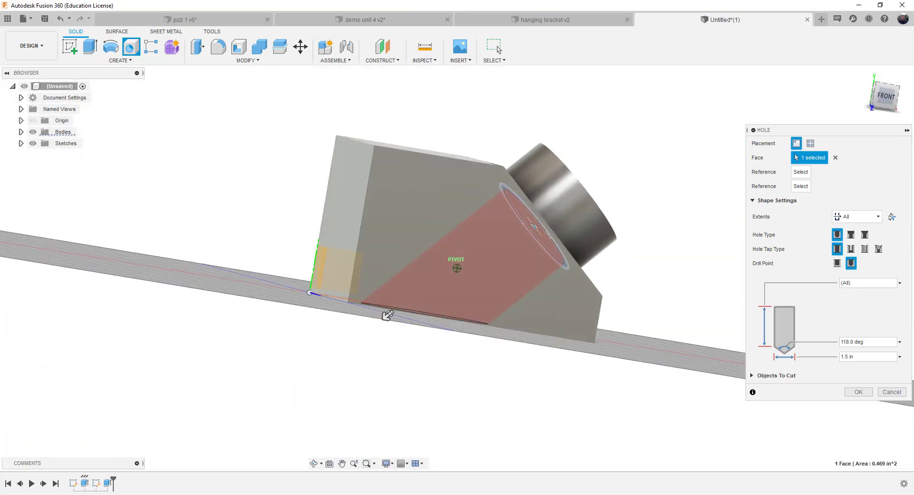
middle_click_drag(385, 313, 444, 296, "shift")
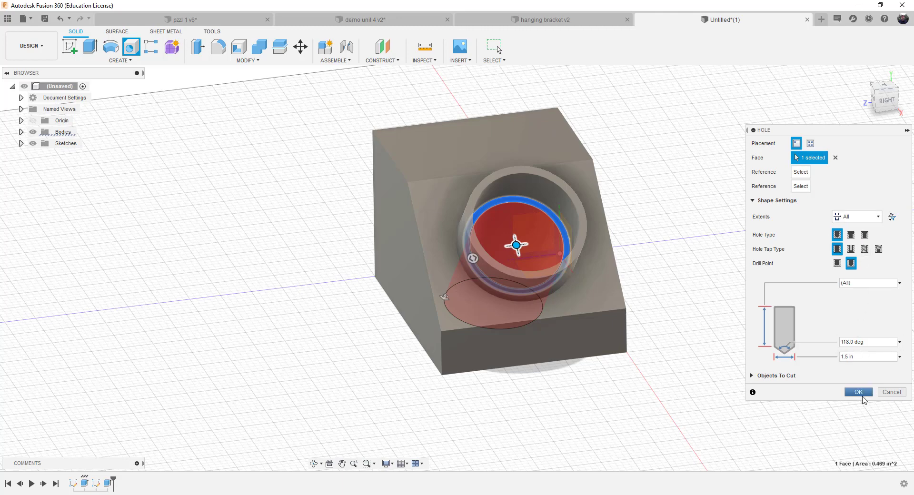
left_click(861, 395)
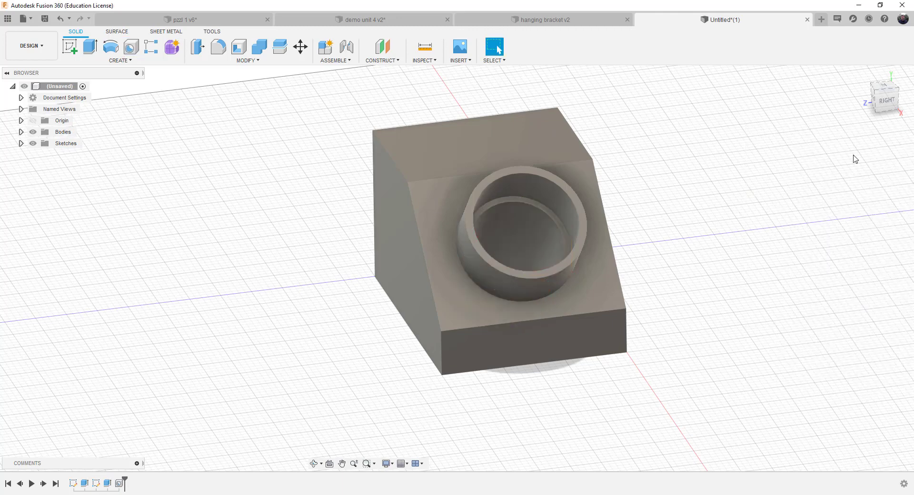
Orient the block toward its large side face and begin a new sketch there
mouse_move(876, 93)
middle_mouse_down("shift")
mouse_move(866, 121)
mouse_move(858, 53)
mouse_move(861, 66)
mouse_move(906, 70)
mouse_move(909, 80)
middle_mouse_up("shift")
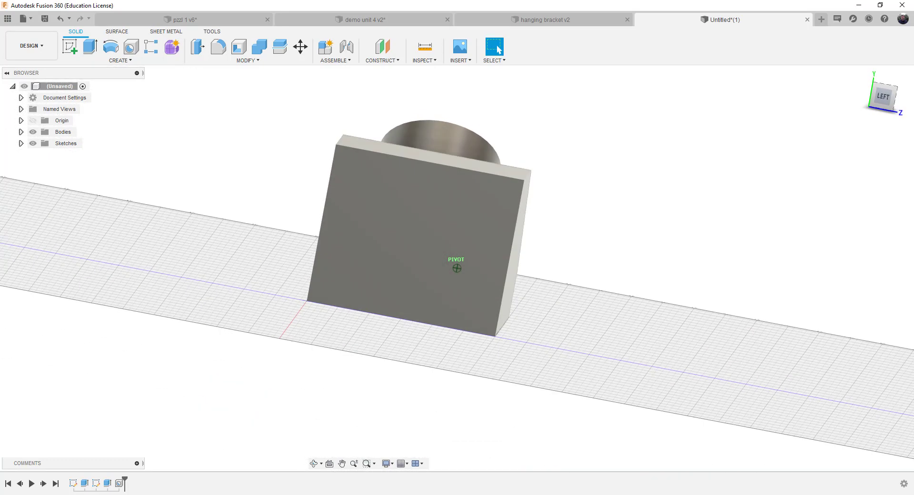
left_click(380, 289)
left_click(69, 46)
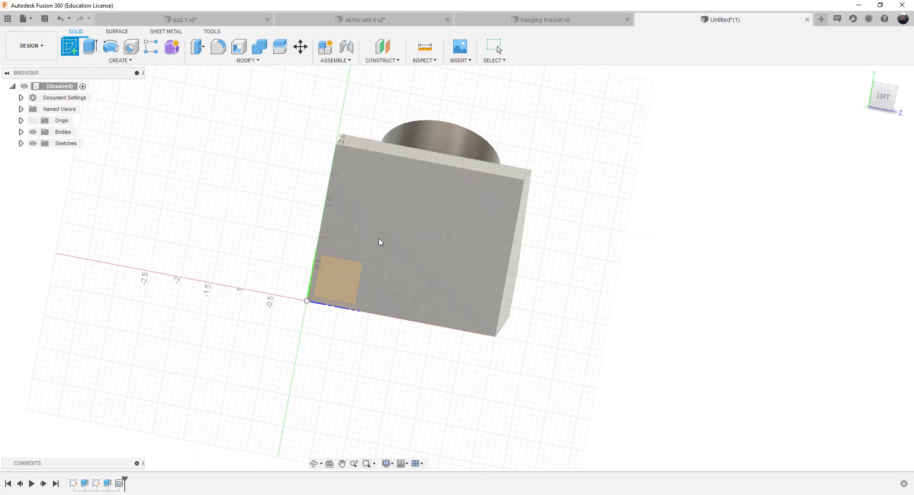
Draw a two-point rectangle on the side face, extending below the block
left_click(423, 227)
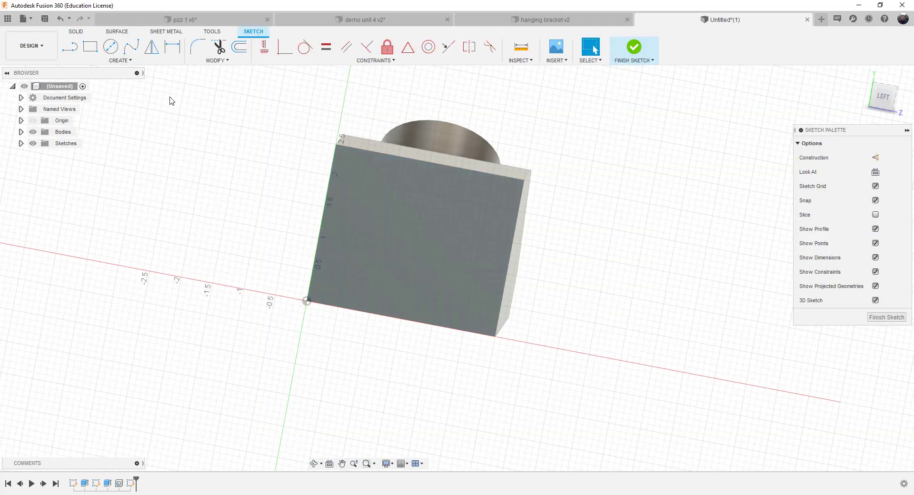
left_click(90, 46)
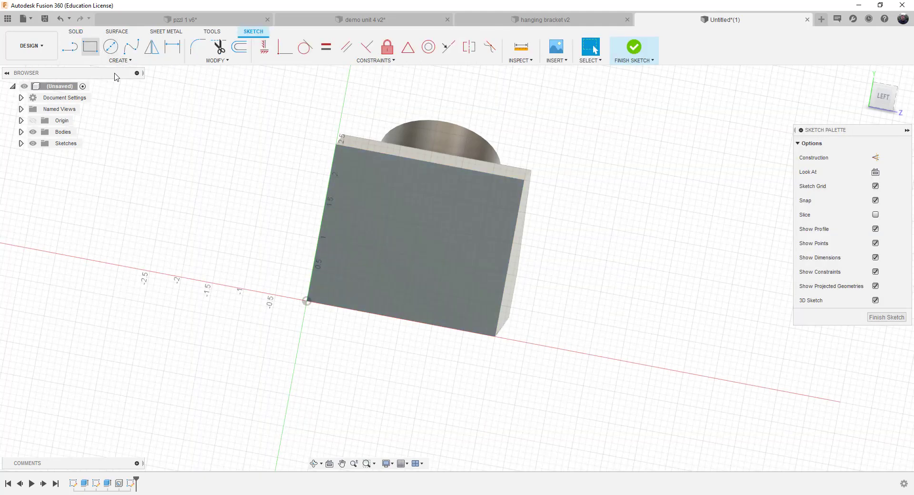
left_click(359, 351)
left_click(431, 292)
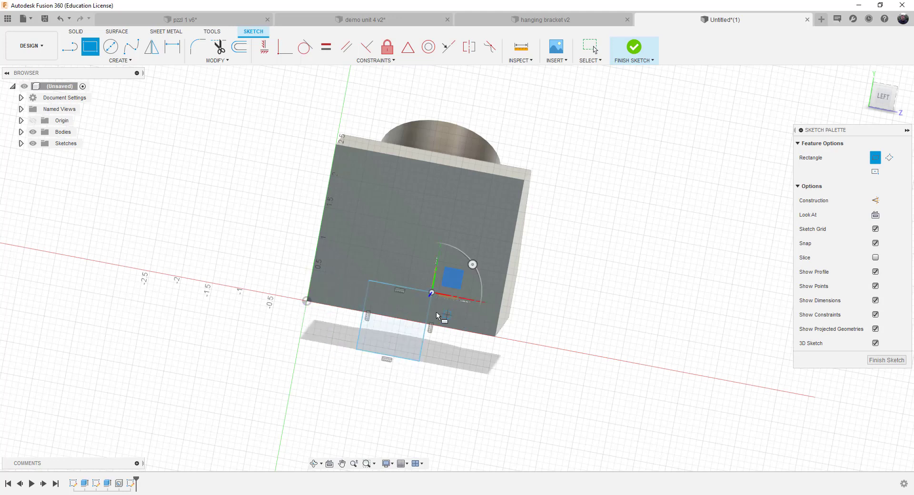
Dimension the rectangle 1.00 in from the Y axis and 1.00 in from the right edge
left_click(174, 49)
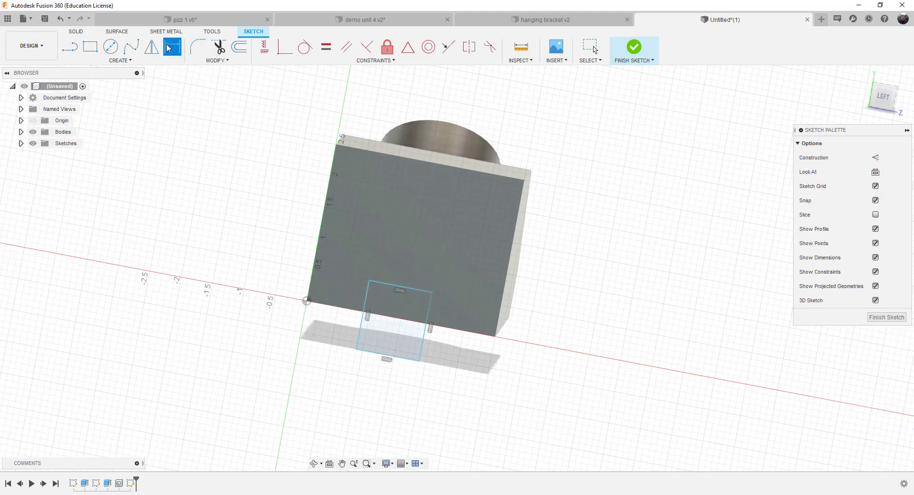
left_click(365, 300)
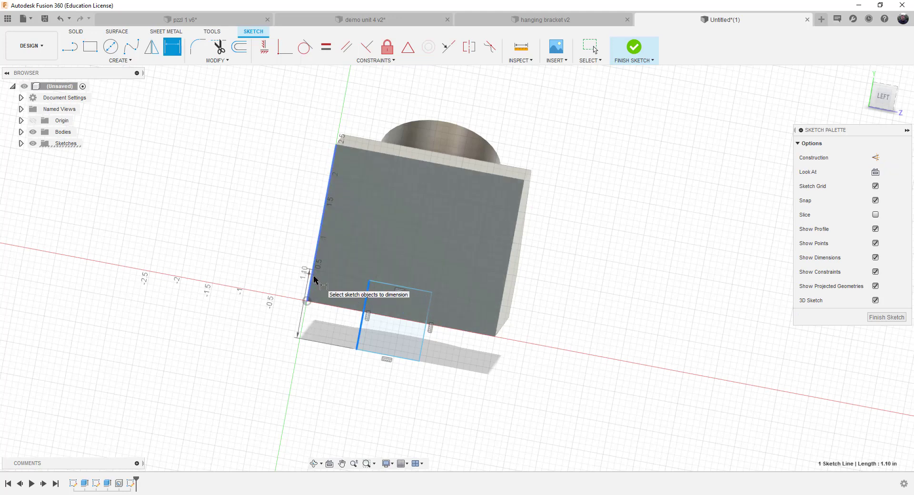
left_click(301, 333)
left_click(315, 366)
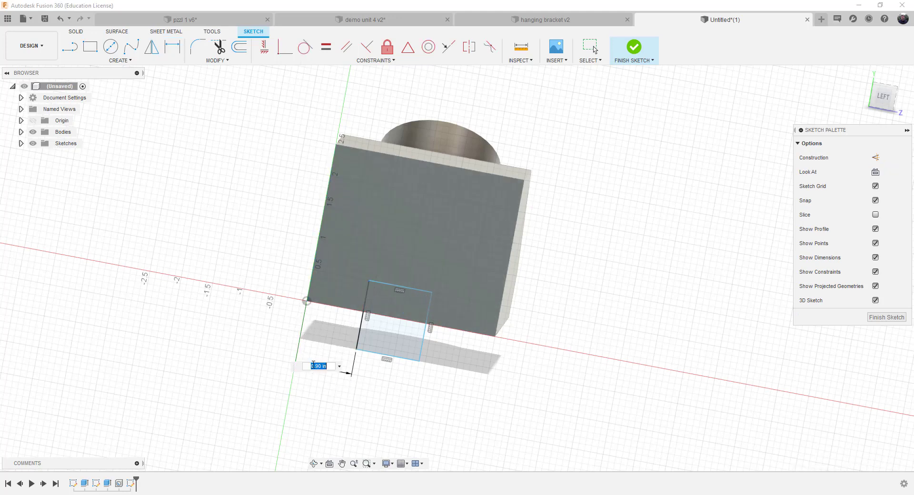
type("1")
key("Return")
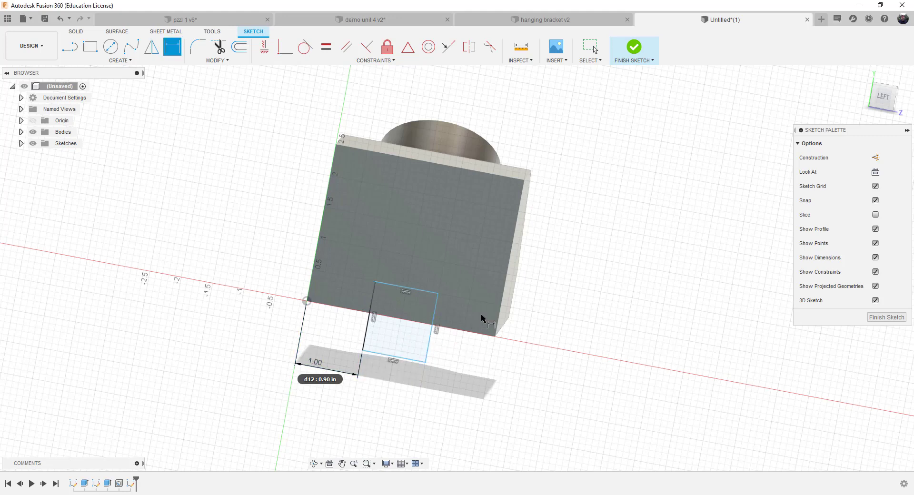
left_click(500, 316)
left_click(437, 313)
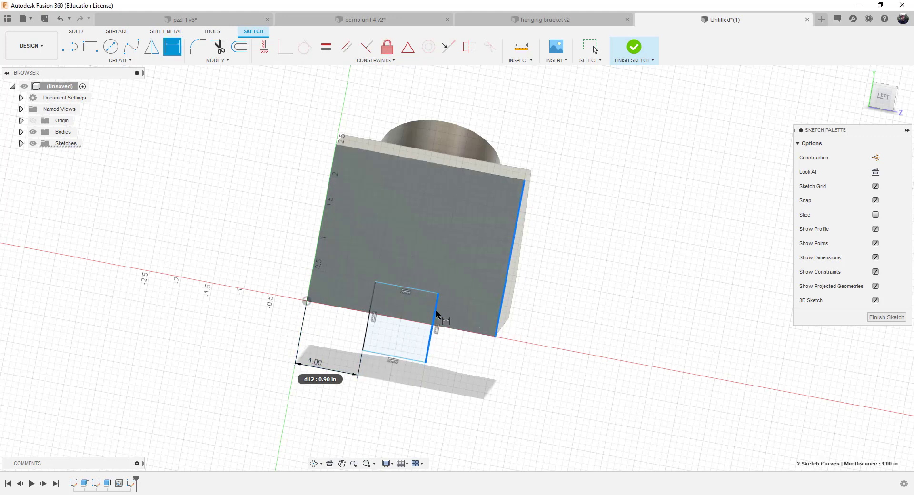
left_click(463, 365)
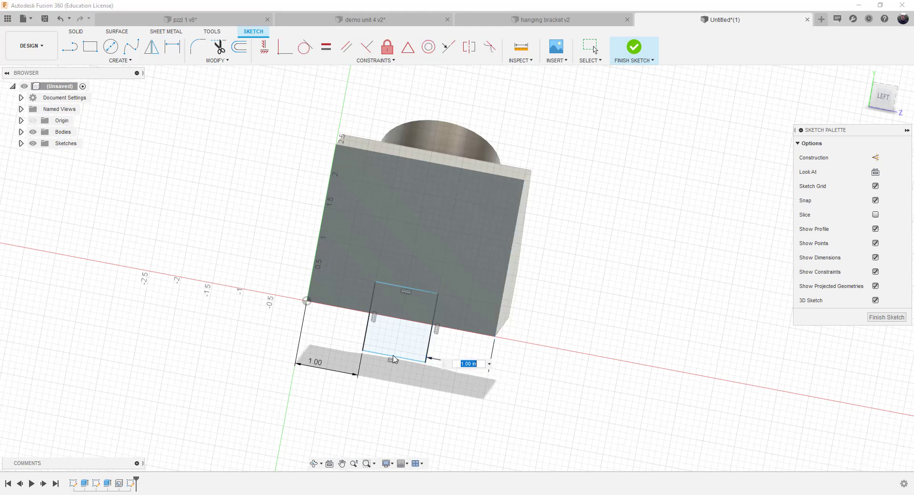
key("Return")
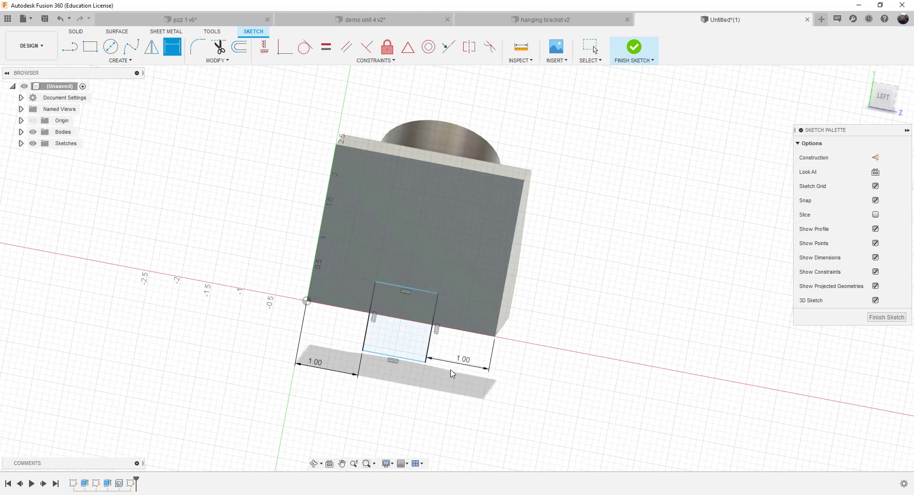
Set the rectangle's top 0.50 in above the bottom edge and finish the sketch
left_click(417, 288)
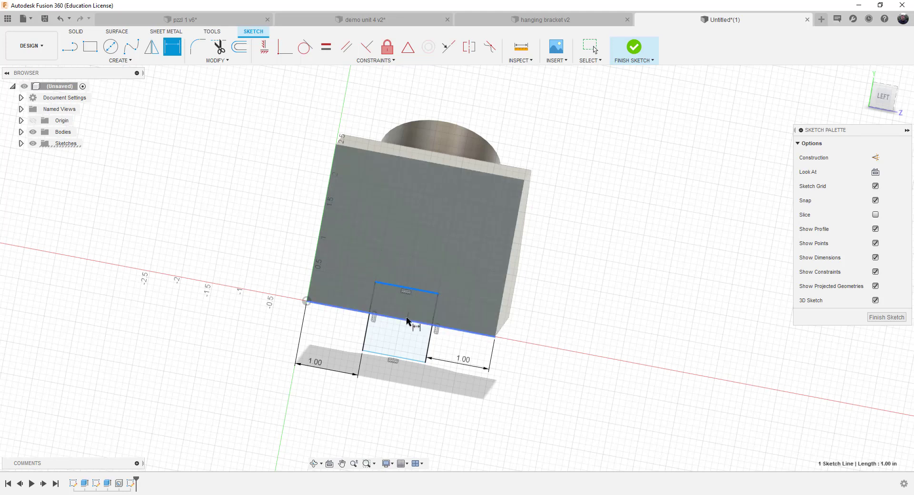
left_click(407, 320)
left_click(551, 335)
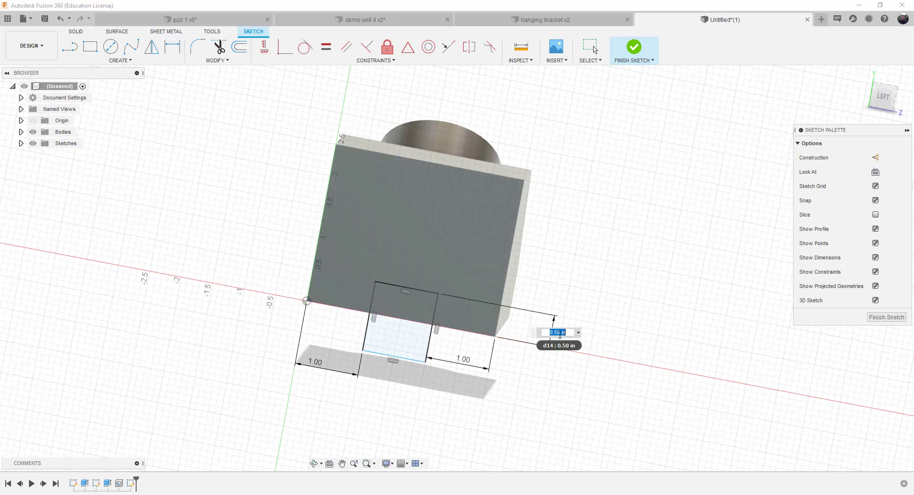
key("BackSpace")
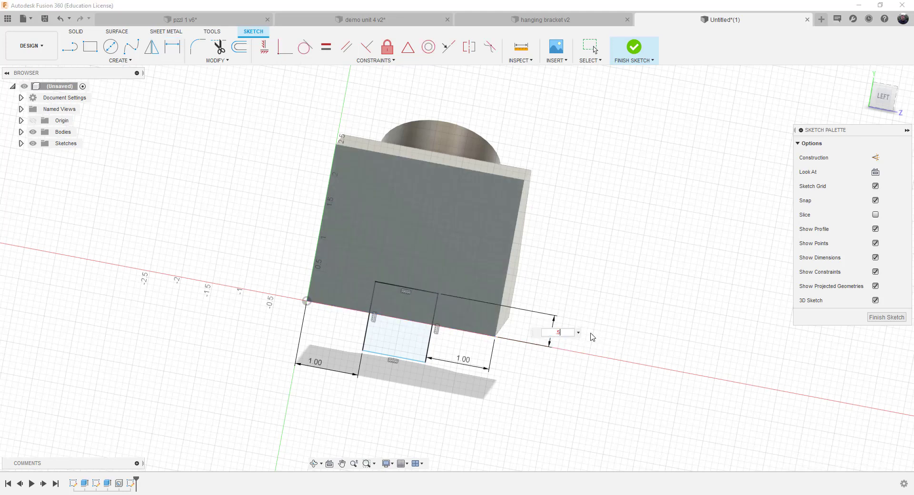
key("Return")
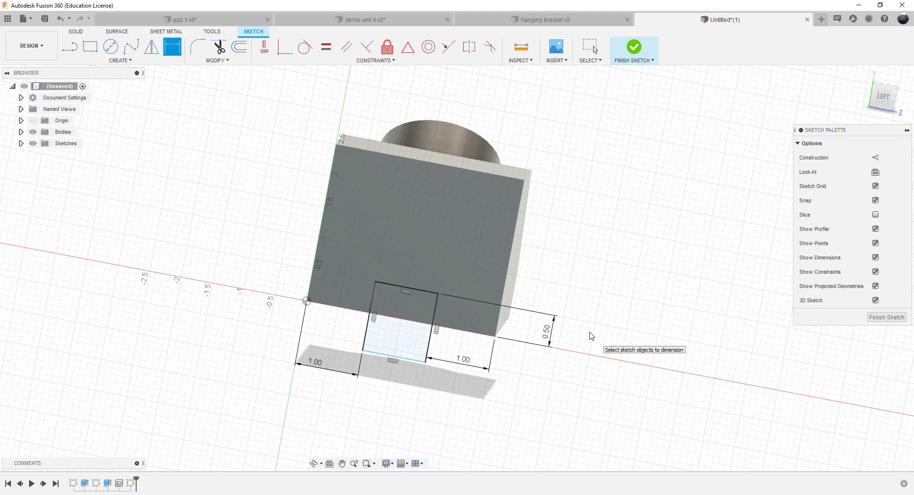
left_click(627, 44)
Extrude the rectangle as a cut through all of the block, forming the base slot
left_click(90, 46)
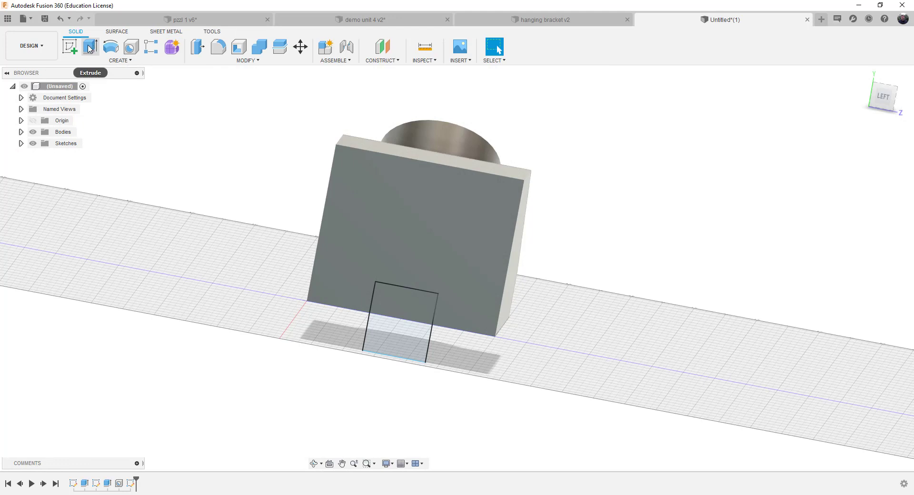
left_click(402, 302)
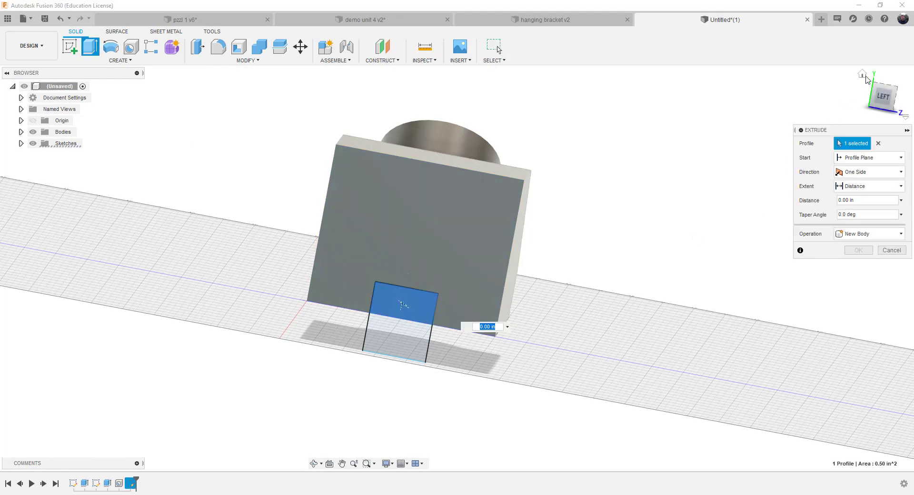
left_click(863, 74)
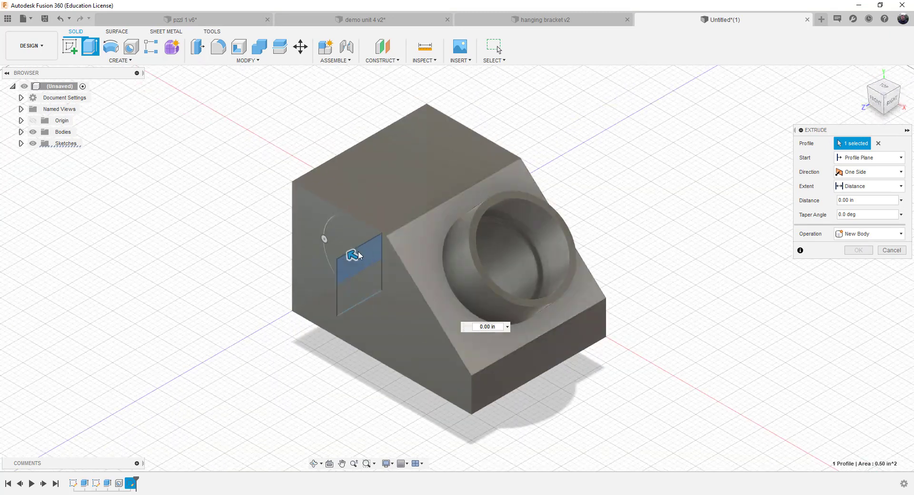
left_click_drag(352, 255, 621, 409)
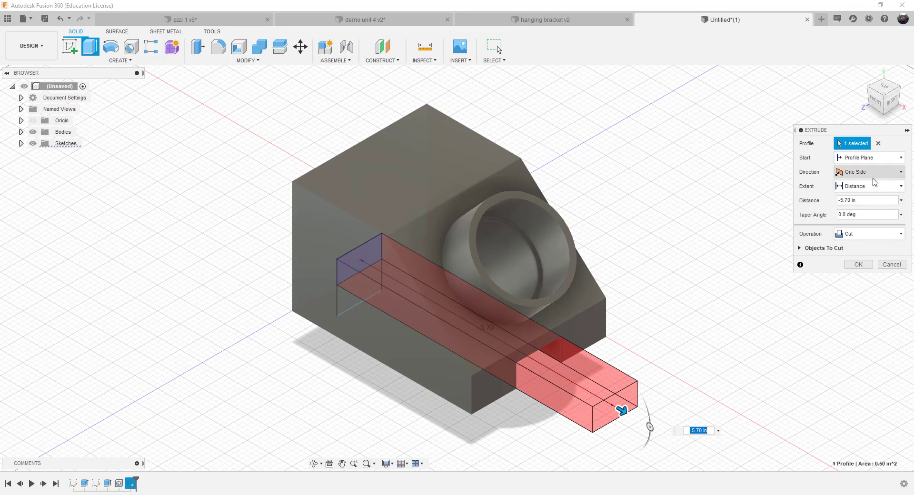
left_click(875, 186)
left_click(860, 225)
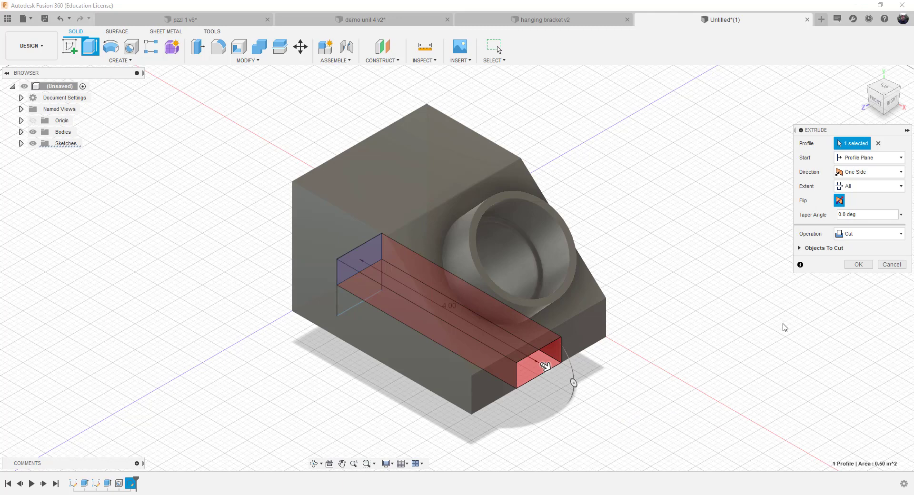
left_click(859, 264)
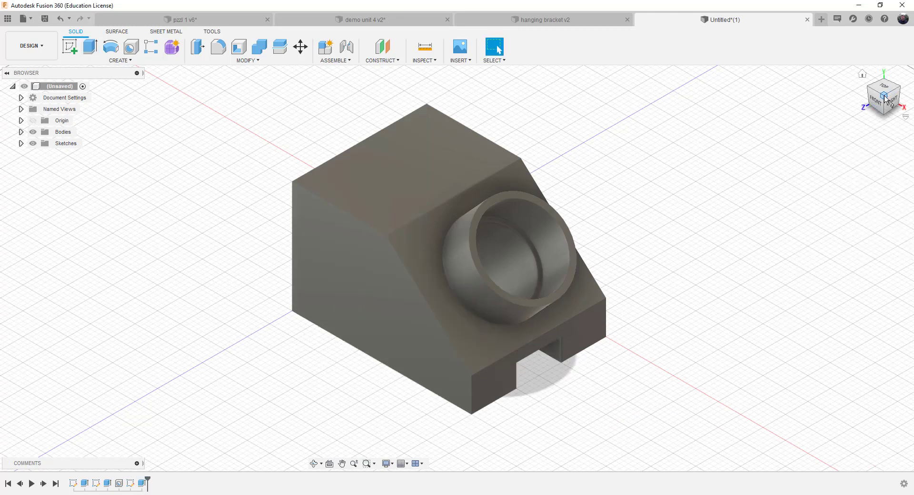
Orbit around the slotted block to inspect it, then return to the home view
left_click_drag(884, 97, 862, 123)
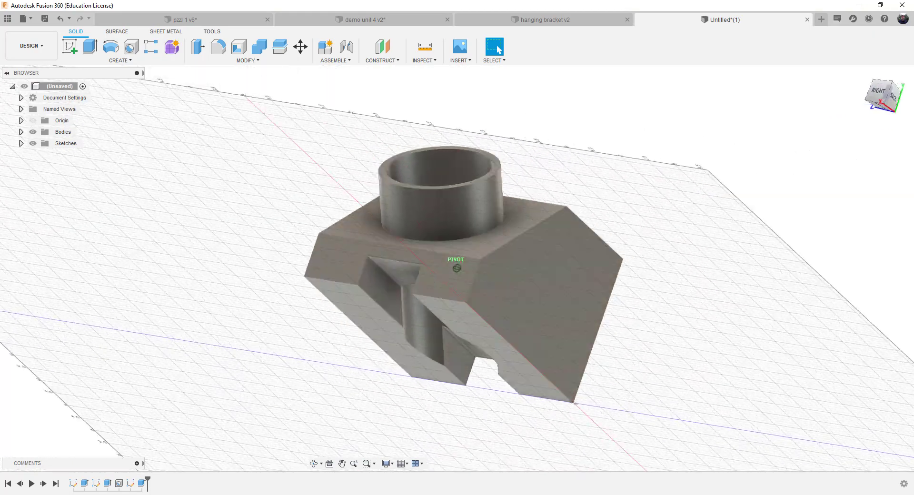
mouse_move(457, 285)
middle_mouse_down("shift")
mouse_move(495, 247)
mouse_move(476, 276)
mouse_move(466, 257)
mouse_move(495, 223)
middle_mouse_up("shift")
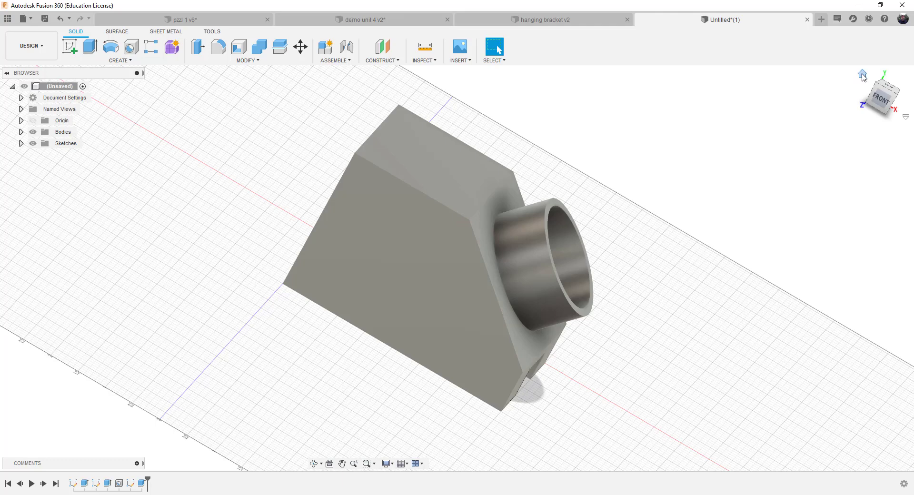
left_click(862, 75)
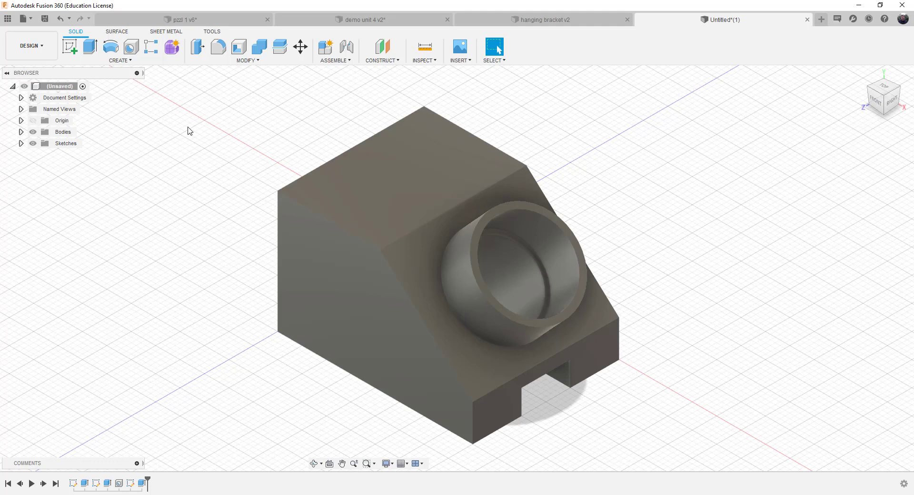
Save the design under the name 'Section AUX demo'
left_click(28, 19)
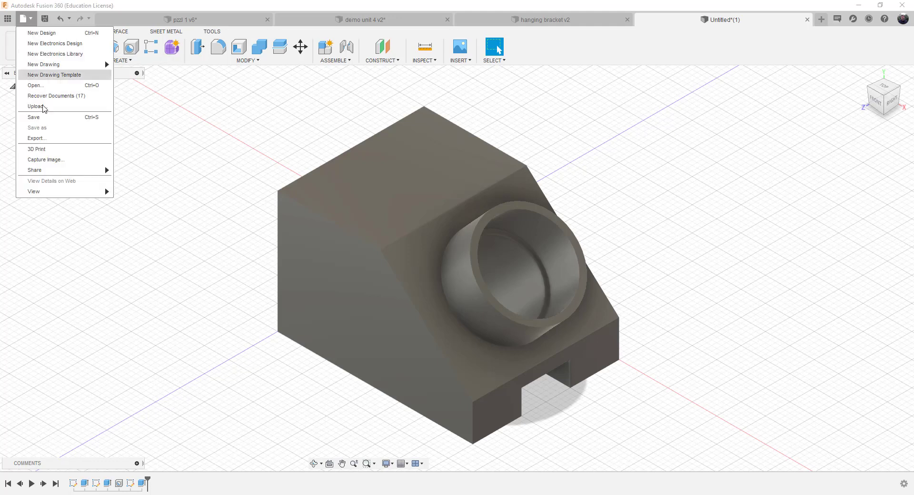
left_click(45, 117)
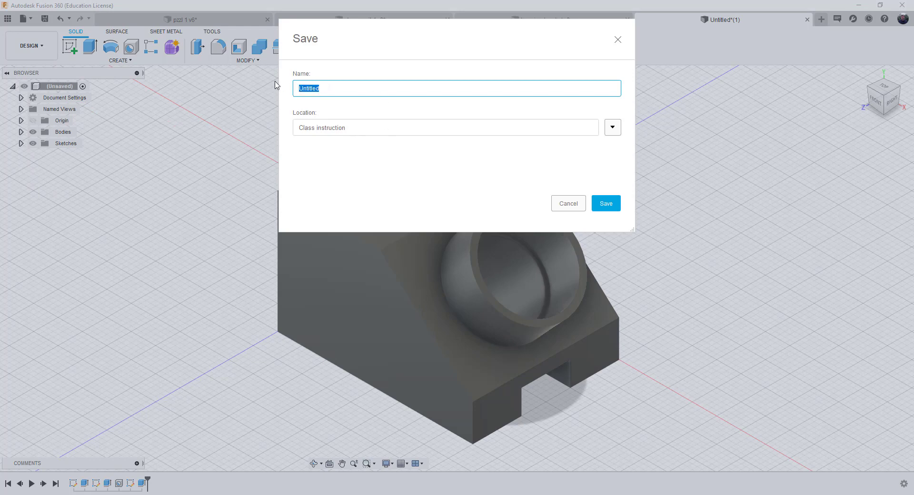
type("s")
key("Delete")
type("Section AUX demo")
left_click(605, 203)
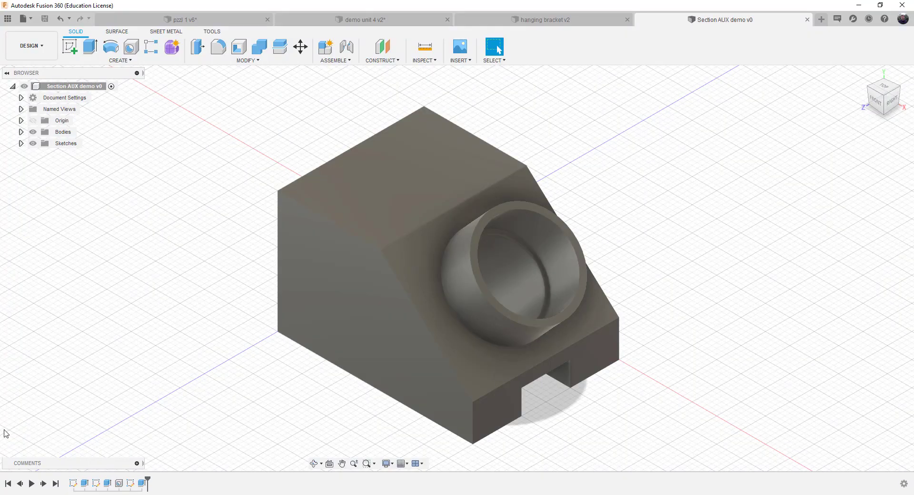
Choose to create a new drawing from the Section AUX demo design
left_click(44, 50)
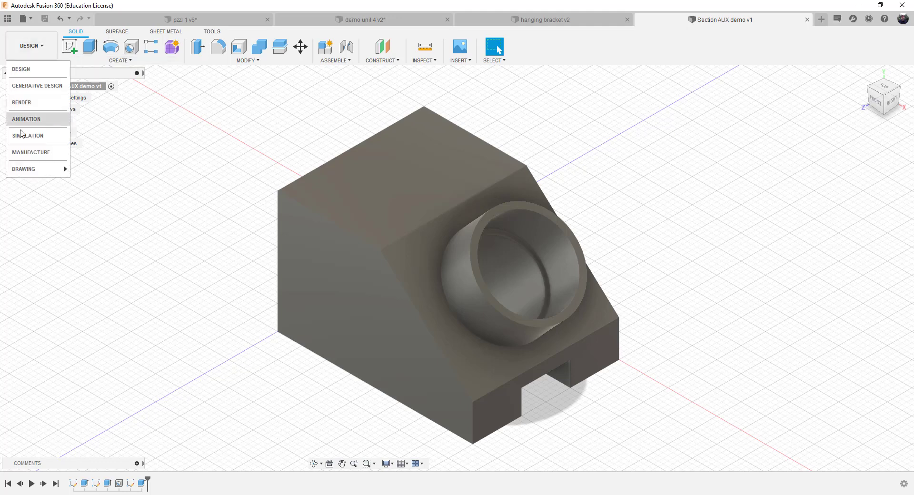
mouse_move(35, 171)
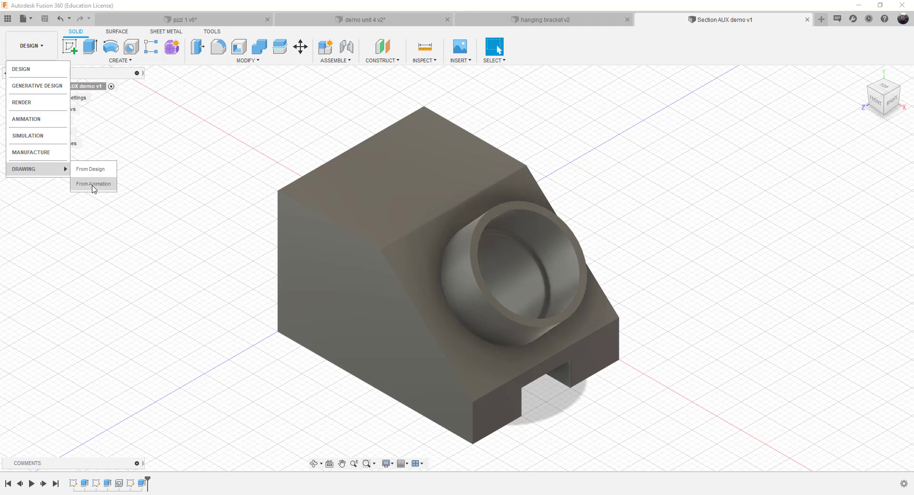
left_click(93, 186)
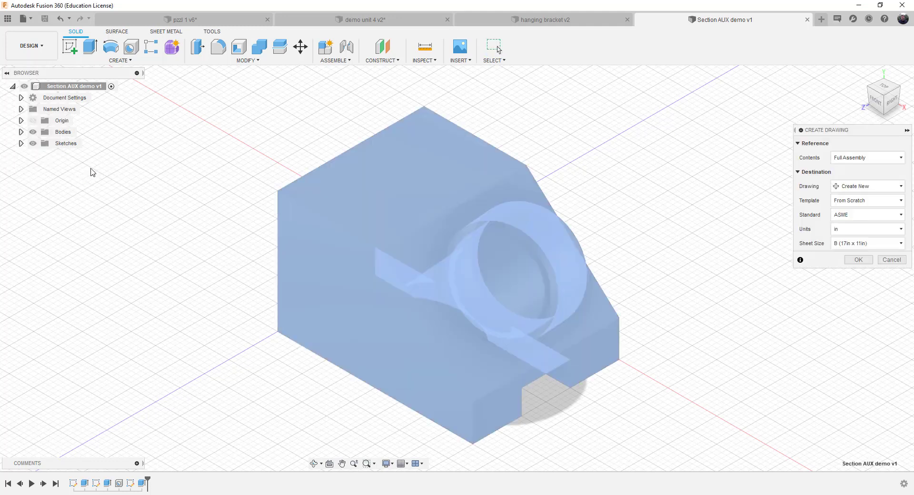
left_click(38, 46)
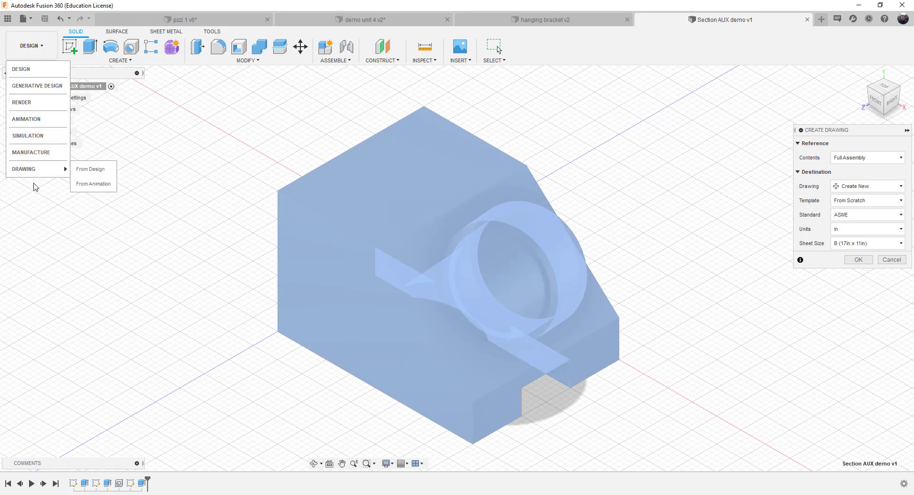
left_click(83, 169)
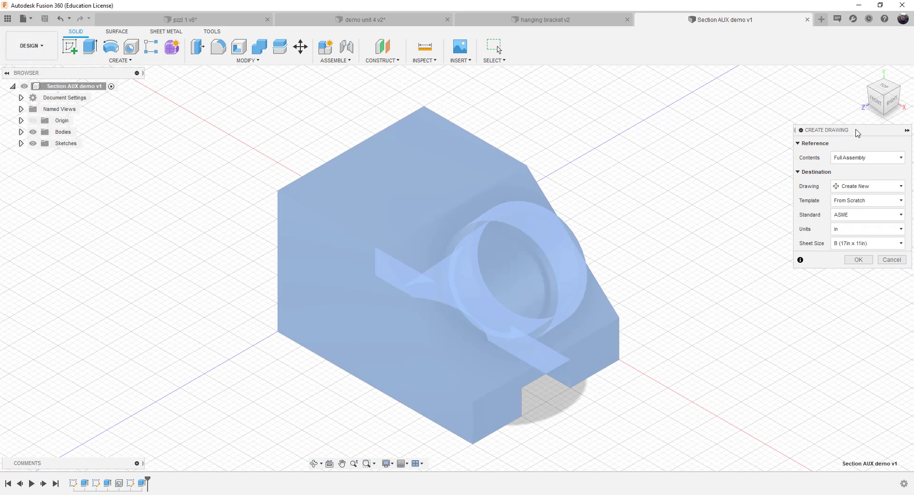
Keep Full Assembly and create the B-size ASME inch drawing from scratch
left_click_drag(858, 133, 765, 129)
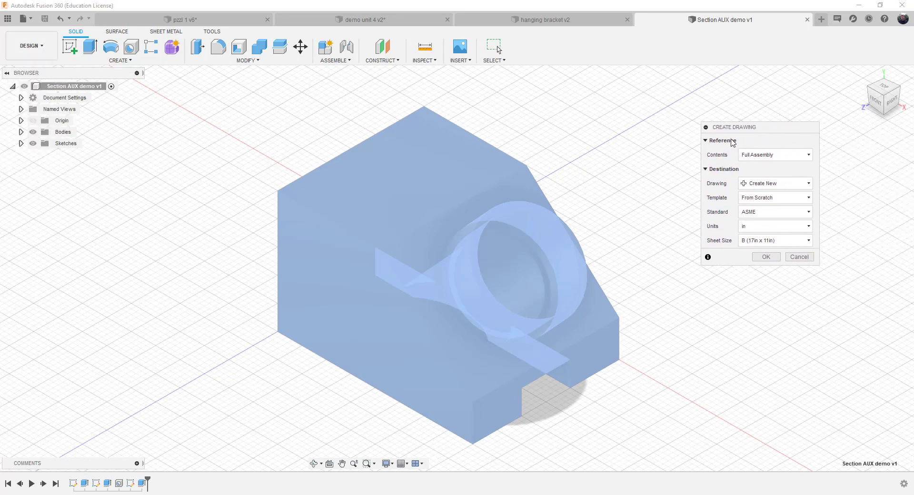
left_click(760, 160)
left_click(759, 166)
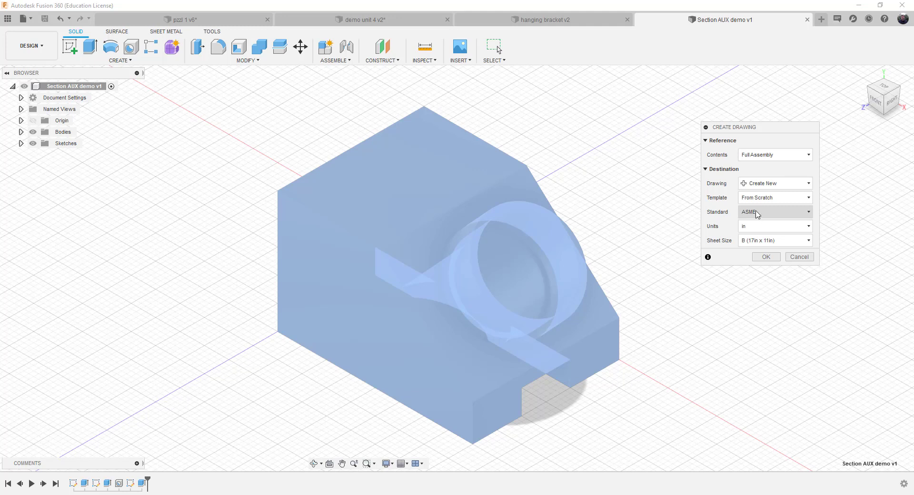
left_click(766, 257)
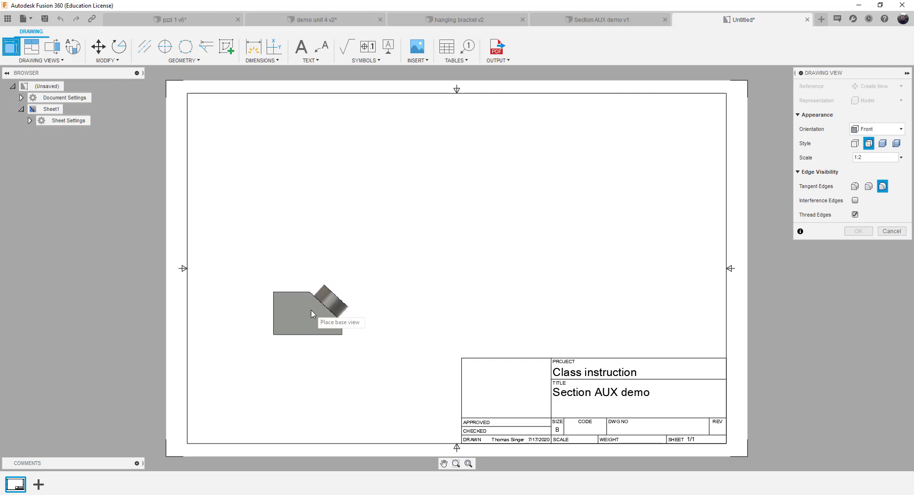
Place a TOP-oriented base view at 1:2 scale in the sheet's upper left
left_click(901, 157)
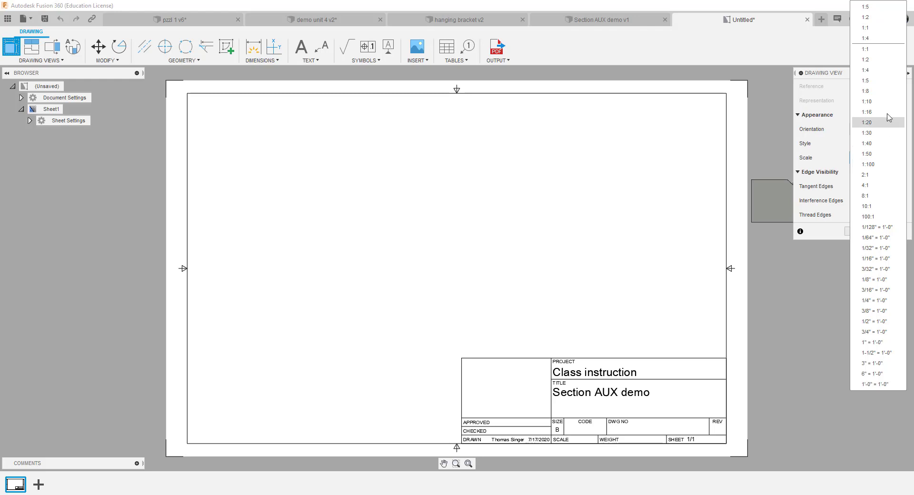
left_click(876, 49)
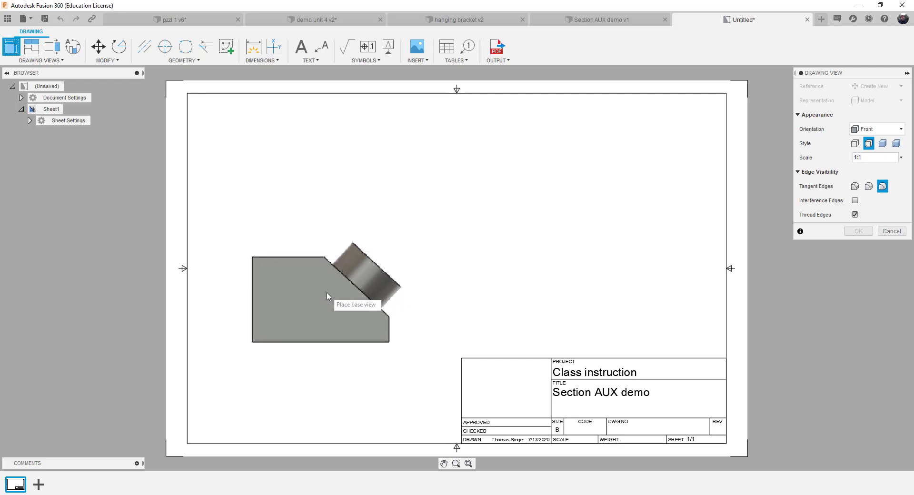
left_click(878, 128)
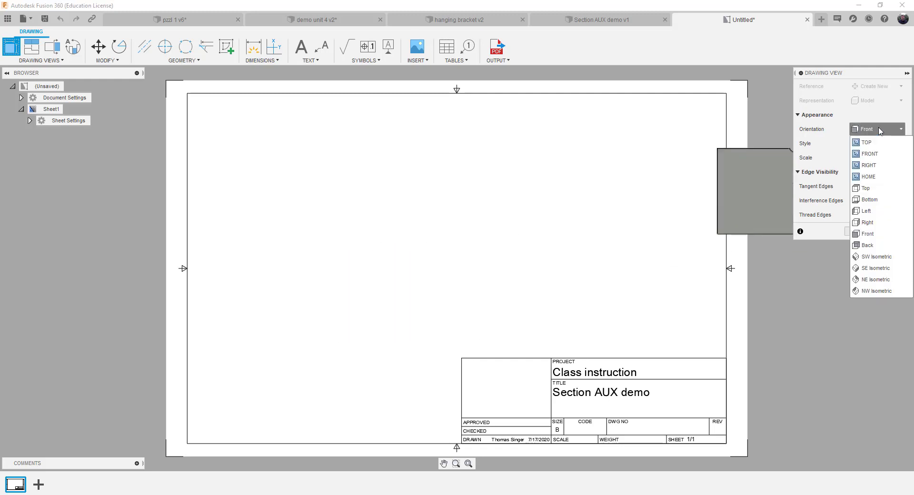
left_click(869, 165)
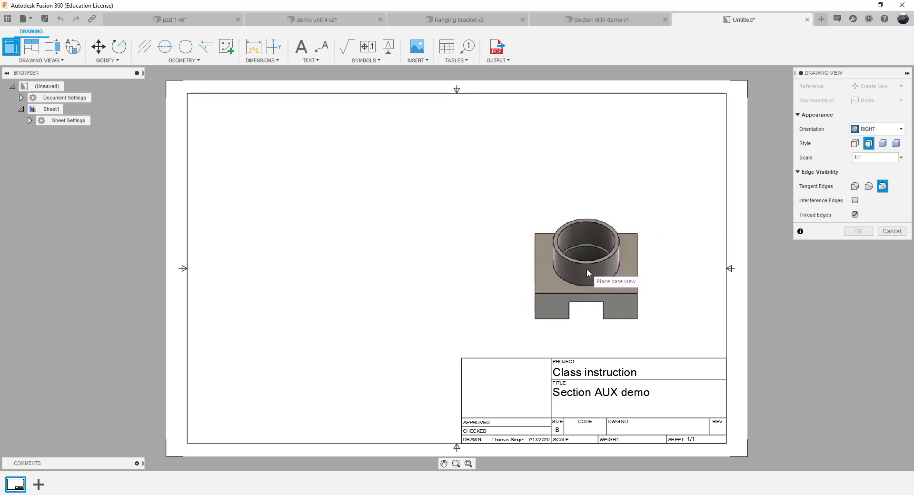
left_click(874, 129)
left_click(874, 145)
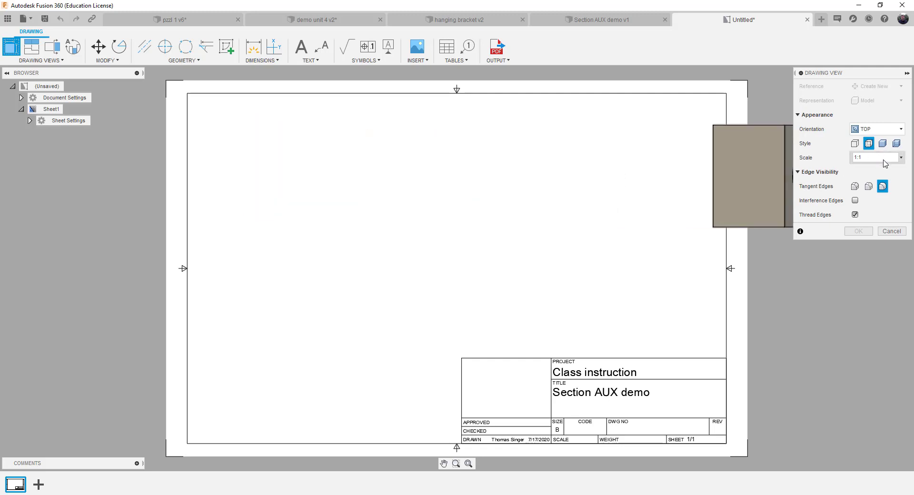
left_click(903, 159)
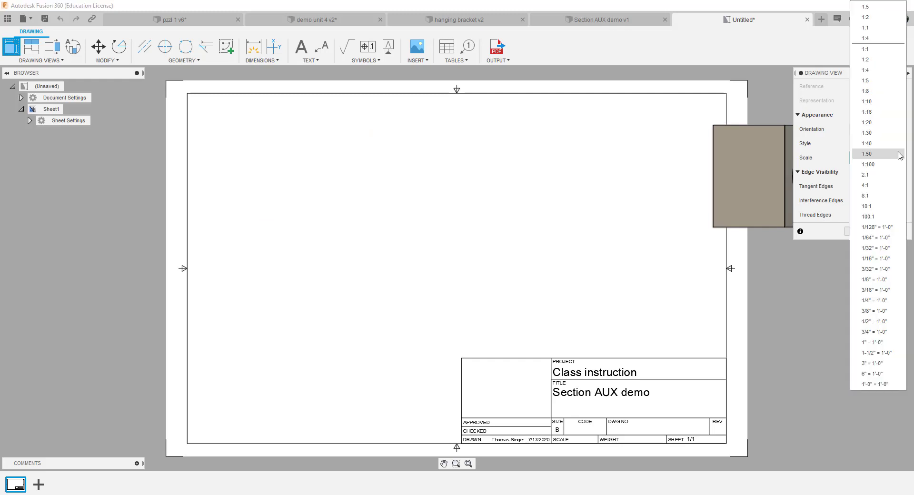
left_click(895, 58)
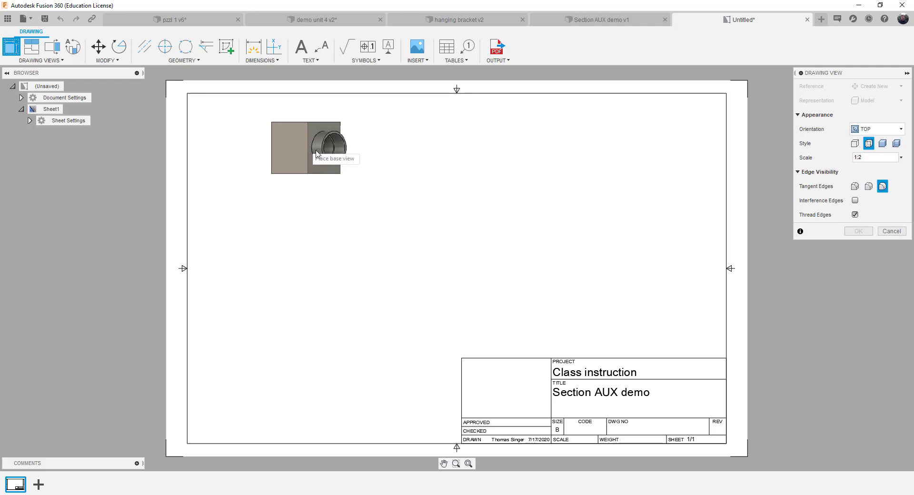
left_click(308, 148)
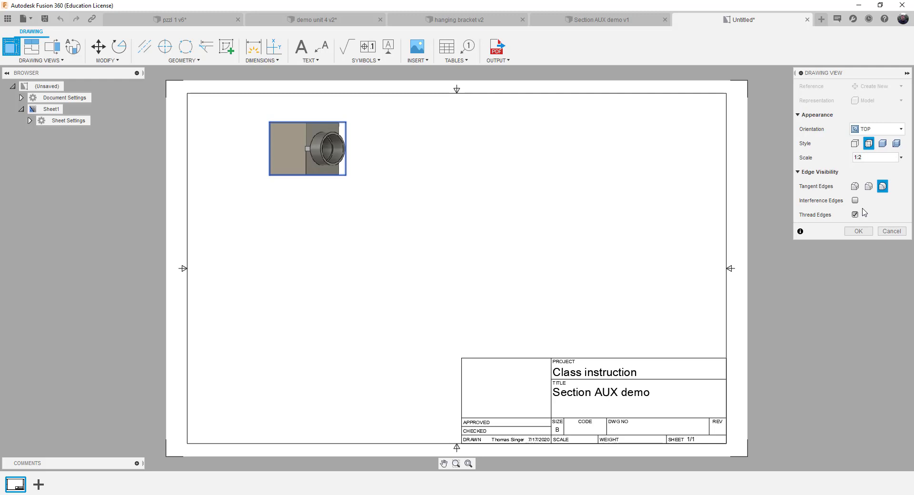
left_click(859, 231)
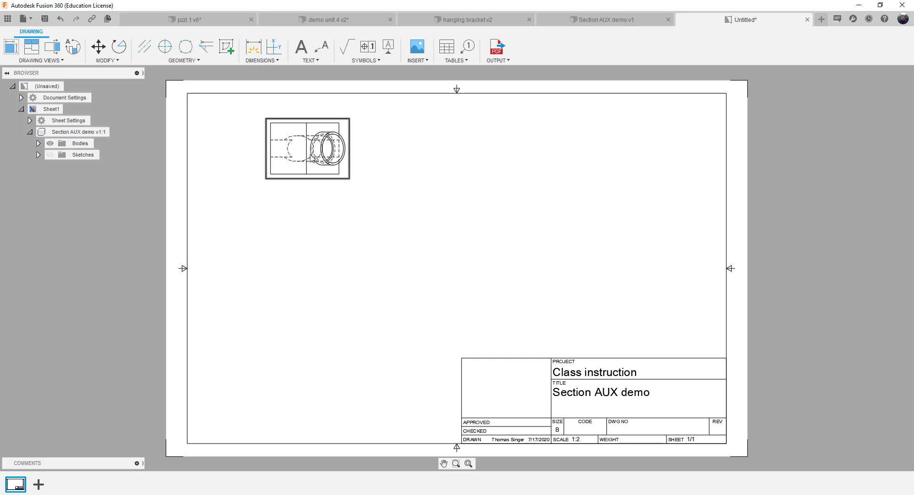
Start a section view from the drawing view types, picking the top view as parent
left_click(31, 50)
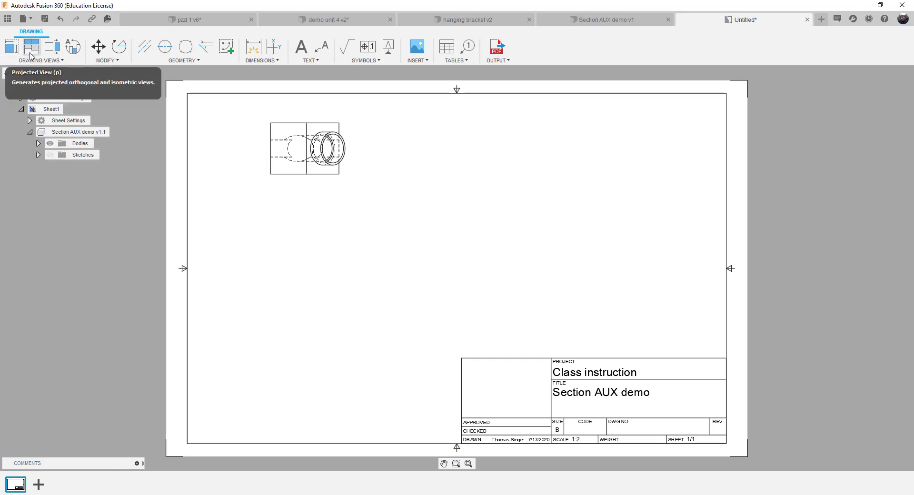
left_click(50, 56)
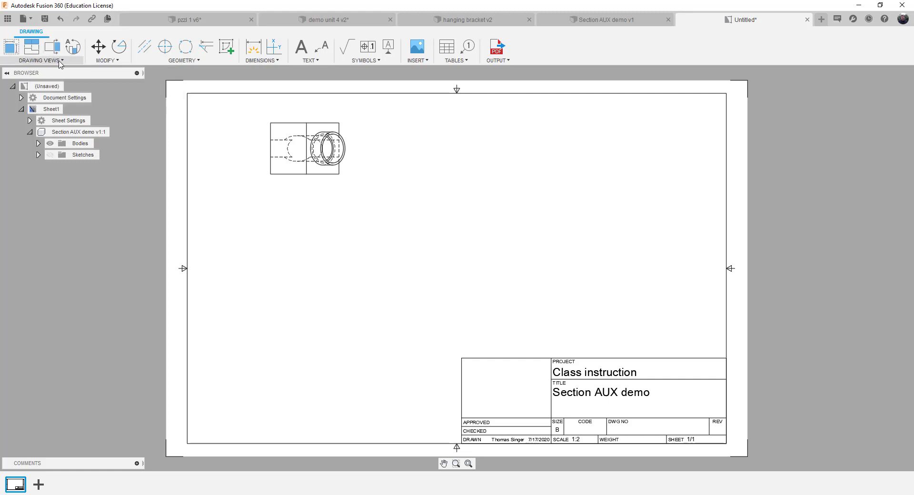
left_click(59, 61)
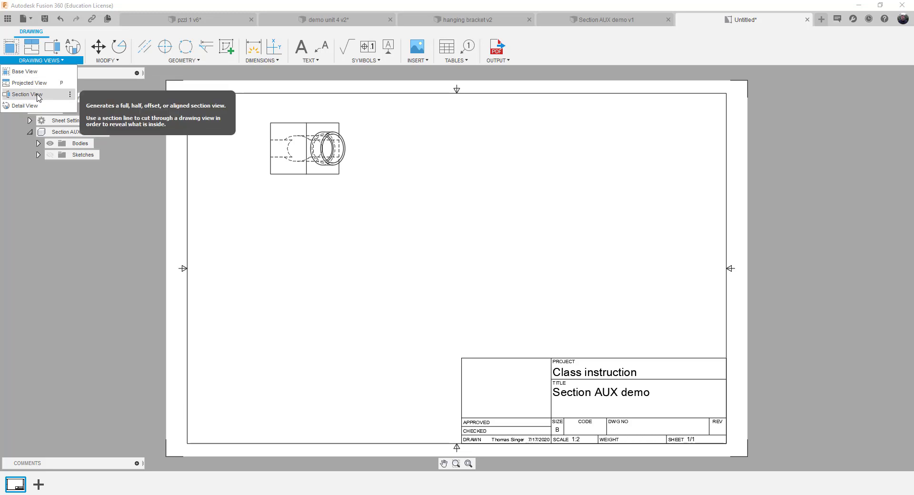
left_click(38, 95)
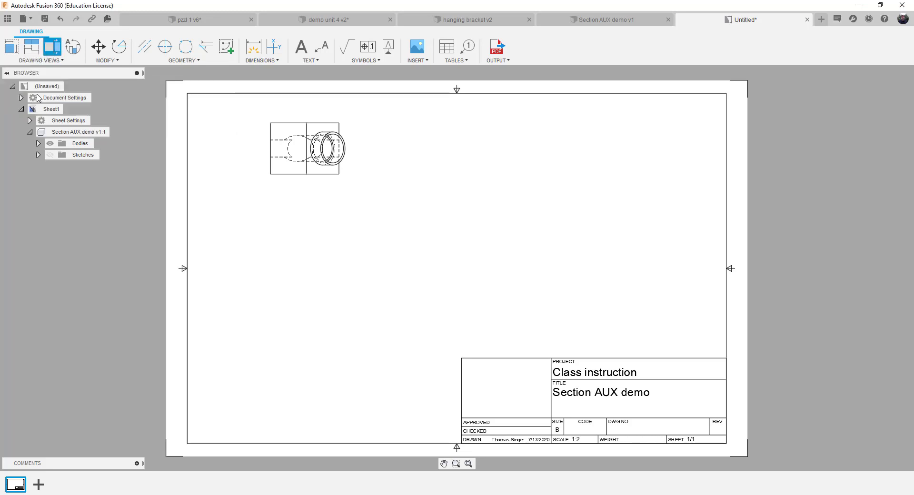
left_click(309, 154)
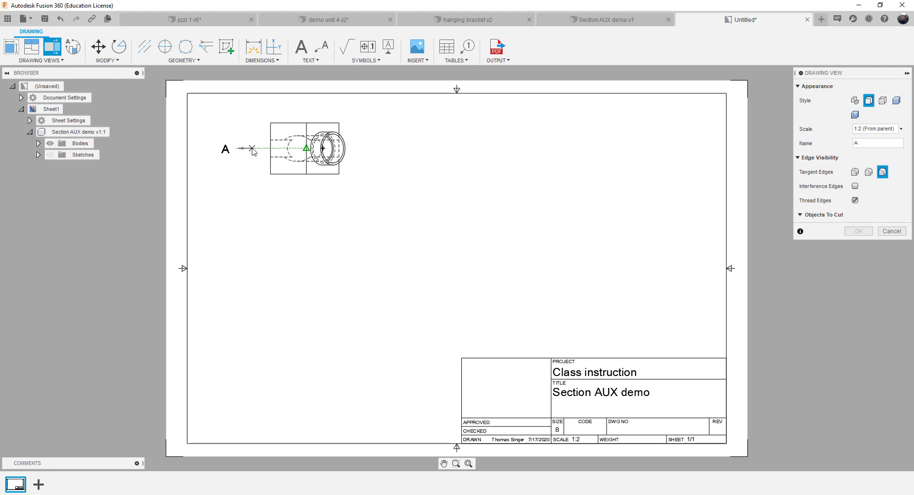
Draw the section line horizontally across the top view and finish it with Continue
left_click(251, 149)
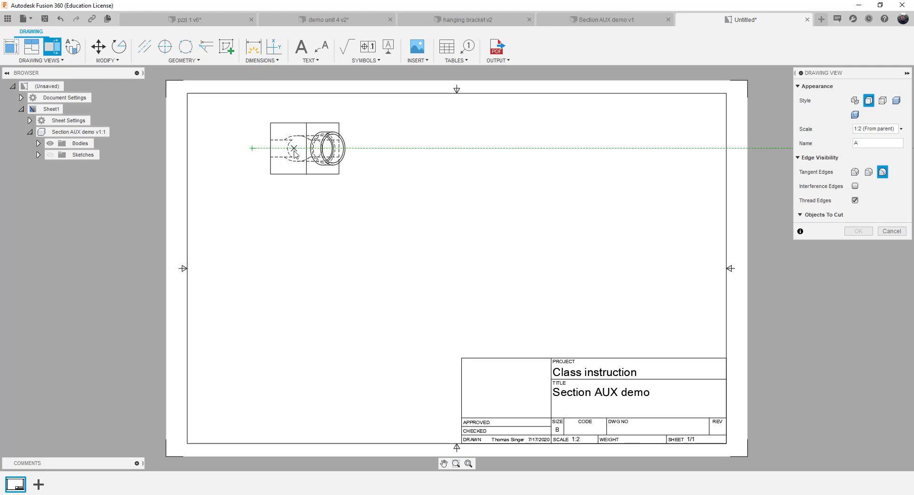
left_click(359, 153)
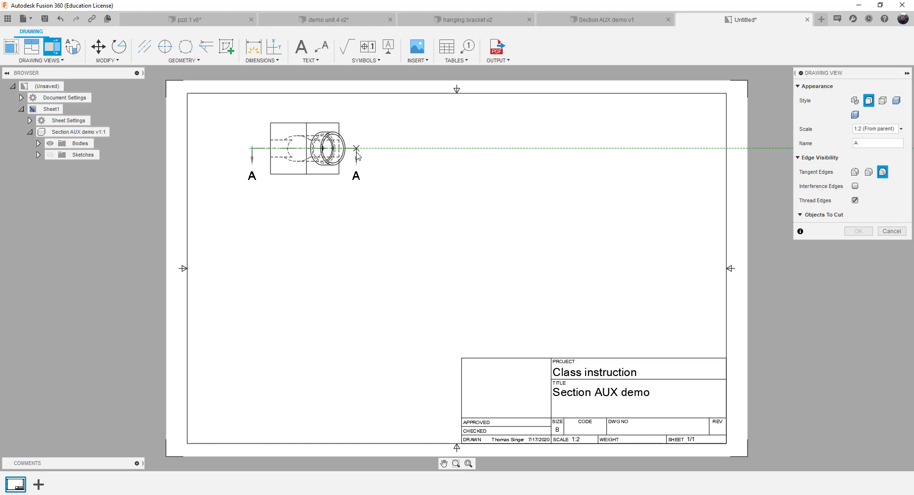
left_click(357, 153)
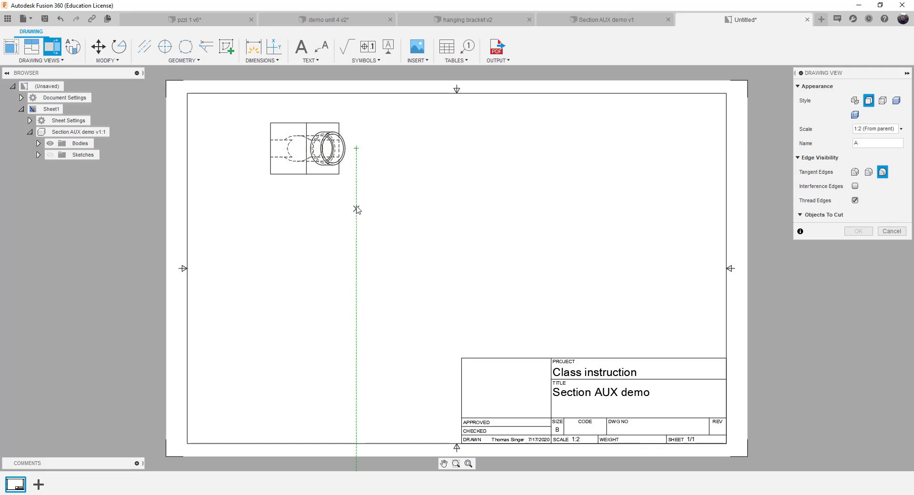
right_click(363, 150)
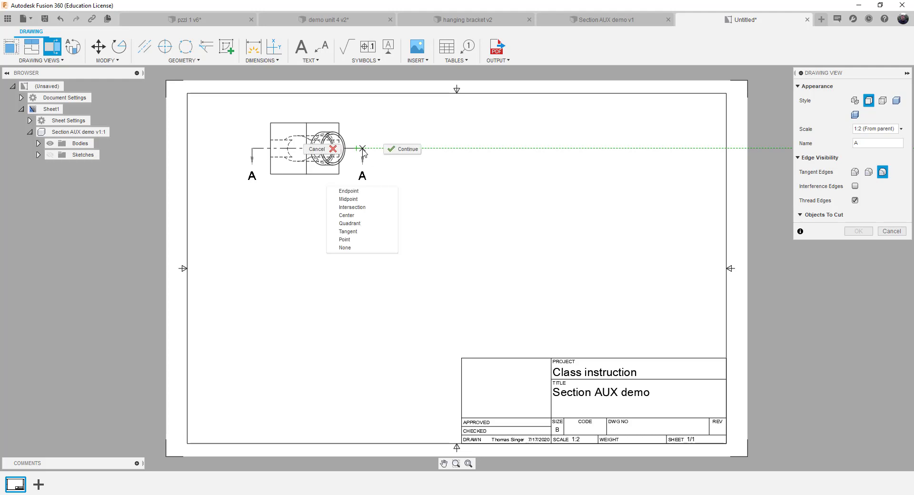
left_click(411, 151)
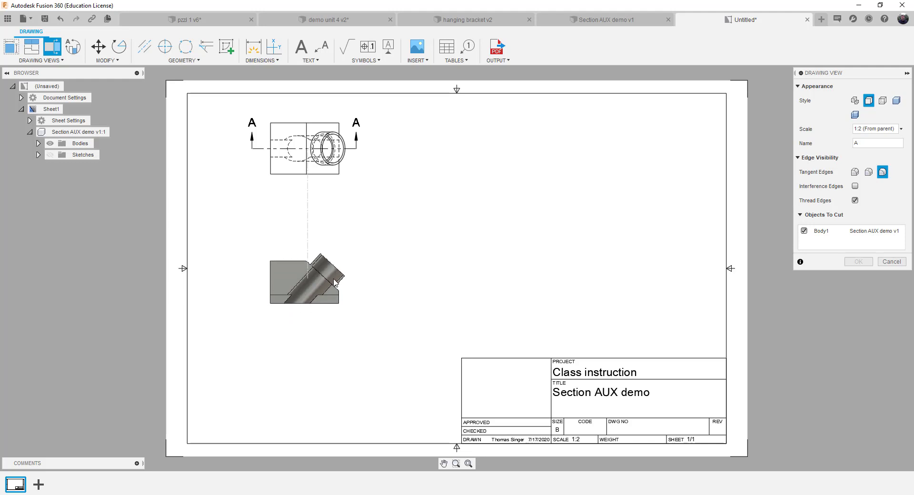
Place section A-A at 1:2 below the top view and confirm it
left_click(334, 285)
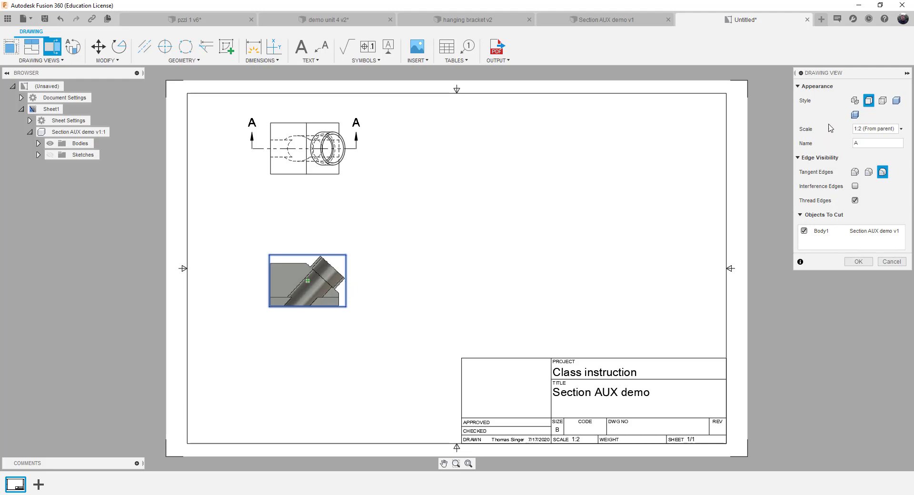
mouse_move(871, 75)
left_mouse_down()
mouse_move(840, 92)
mouse_move(849, 90)
left_mouse_up()
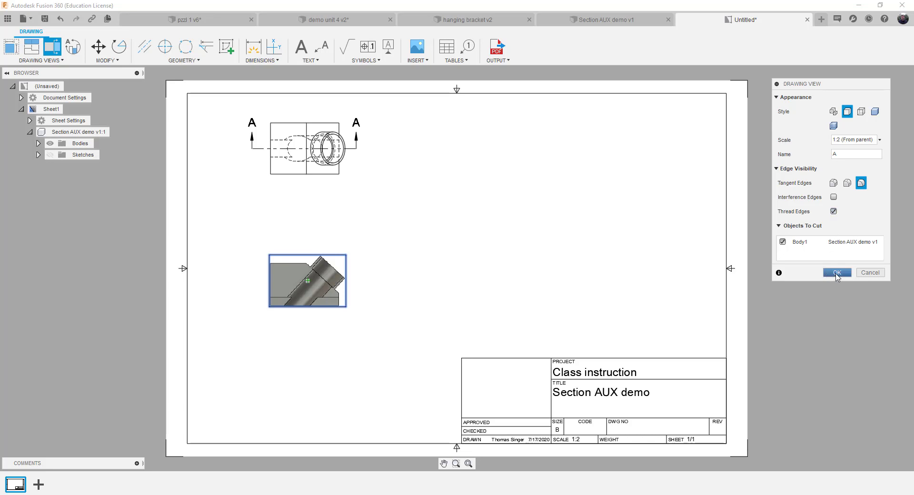
left_click(837, 273)
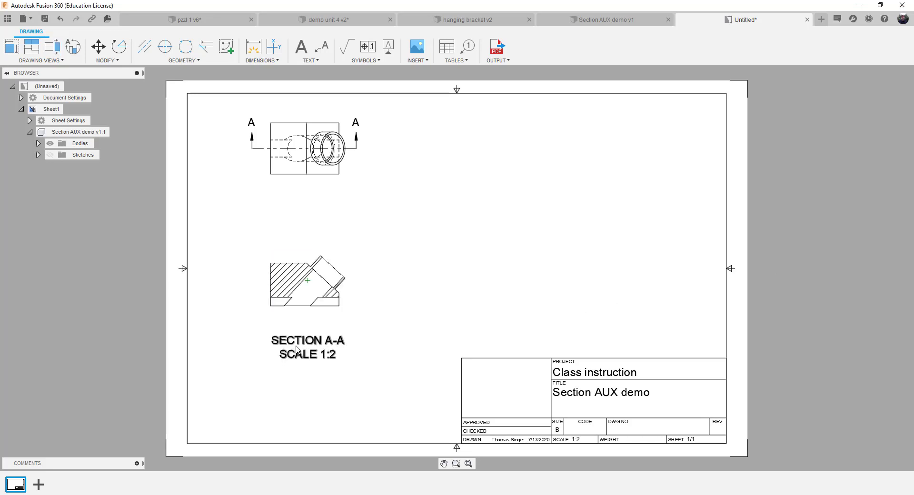
scroll(267, 316, "up", 2)
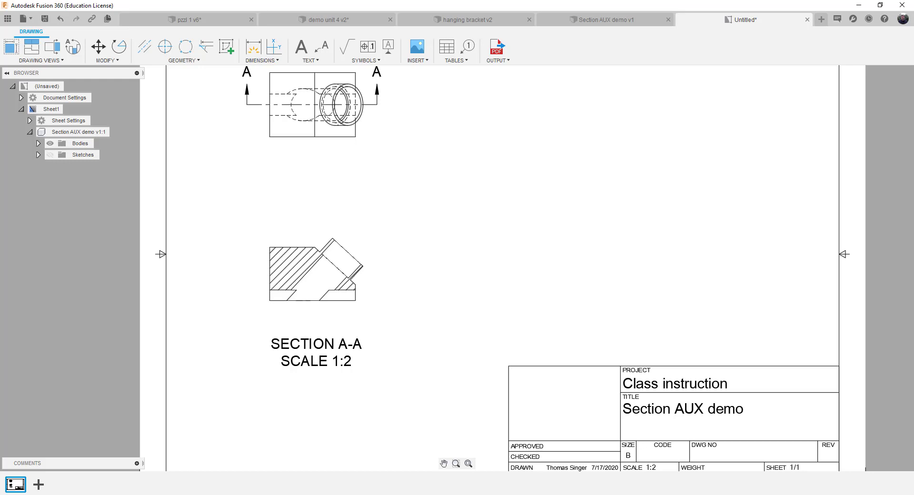
right_click(287, 270)
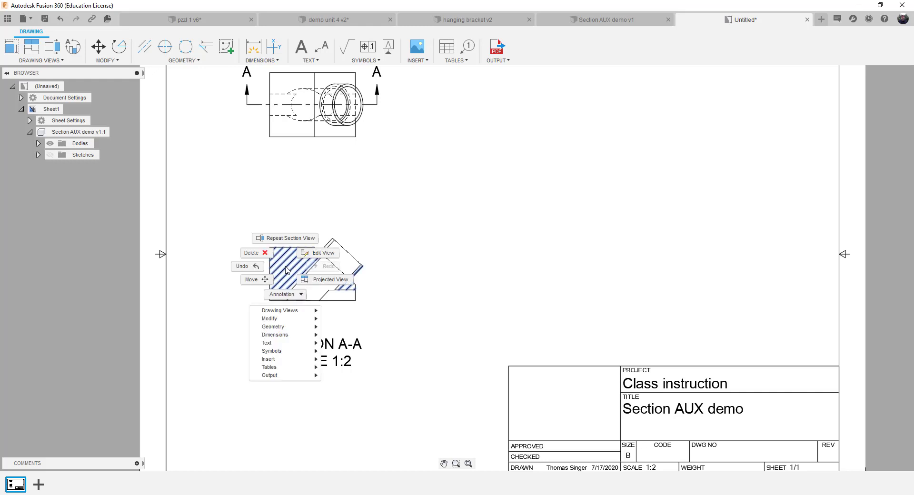
left_click(332, 251)
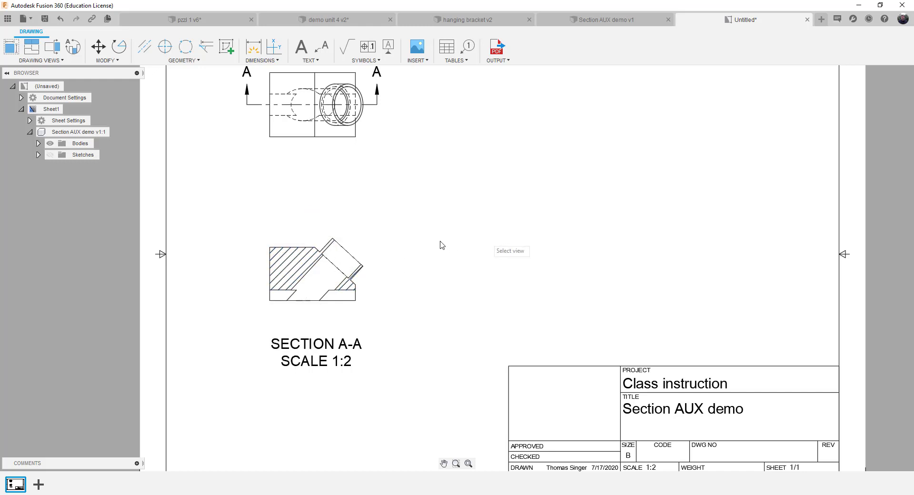
left_click(345, 250)
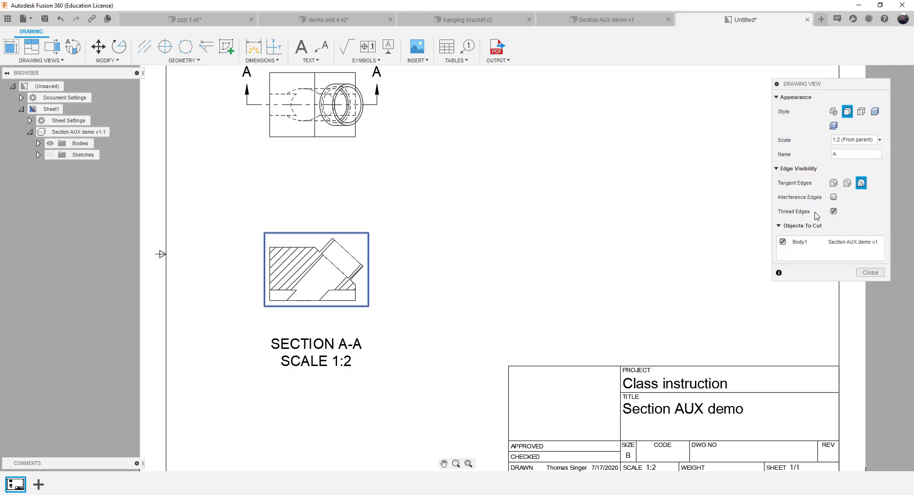
left_click(799, 169)
left_click(792, 155)
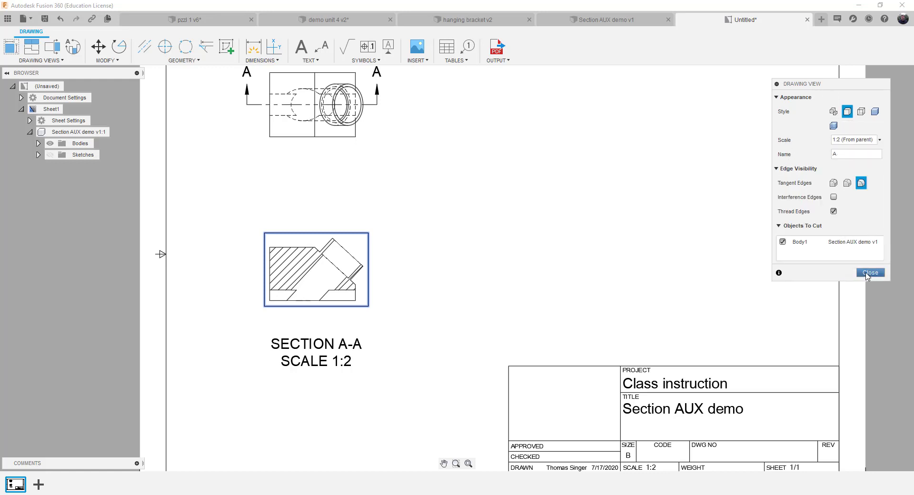
left_click(869, 272)
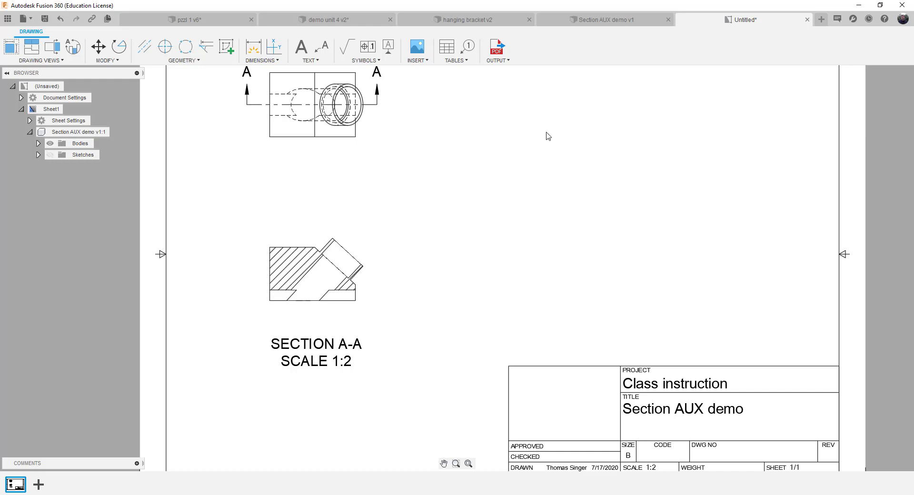
scroll(563, 165, "down", 3)
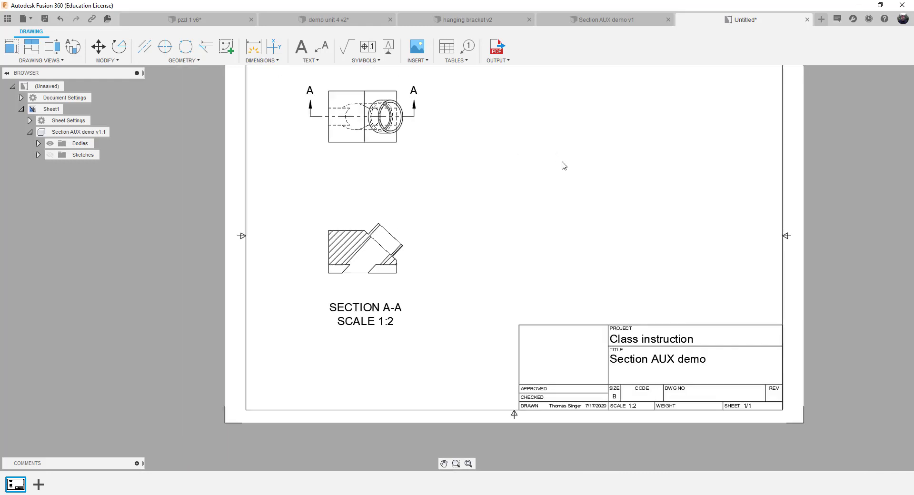
scroll(555, 214, "up", 2)
scroll(618, 164, "down", 2)
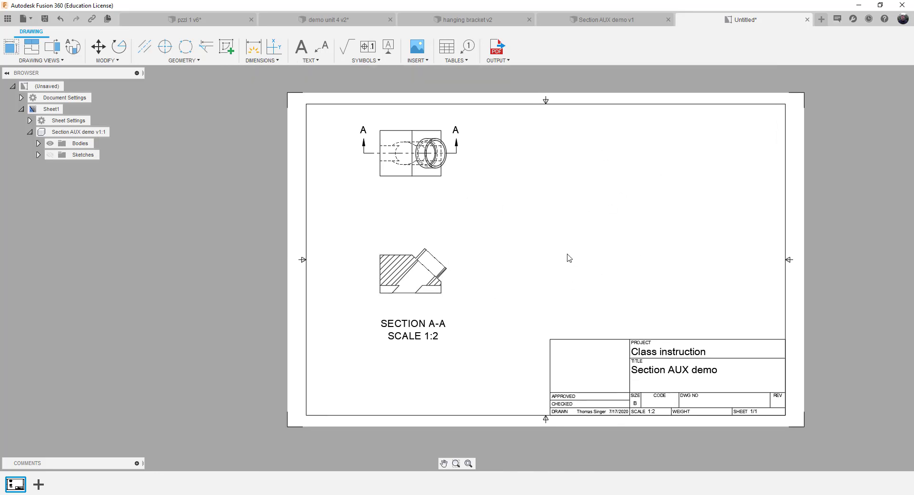
Place a Front base view at 1:2 left of the sheet and use it as the projected-view parent
left_click(12, 50)
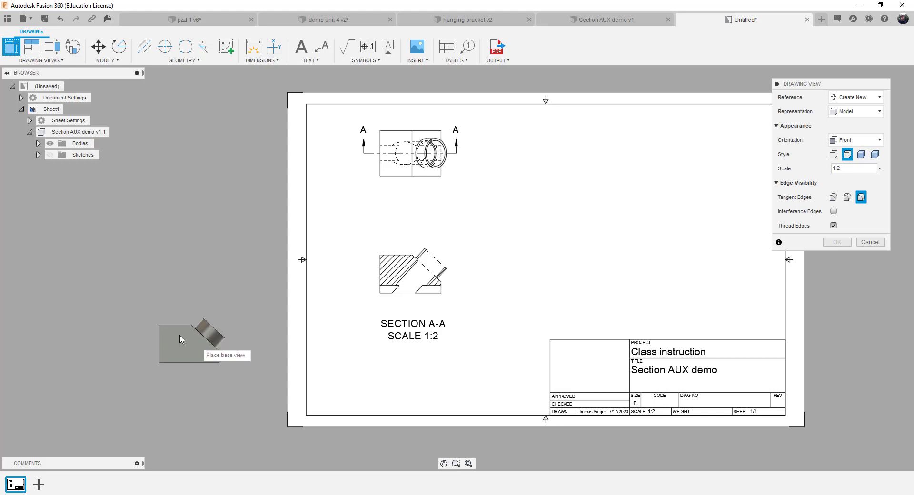
left_click(165, 324)
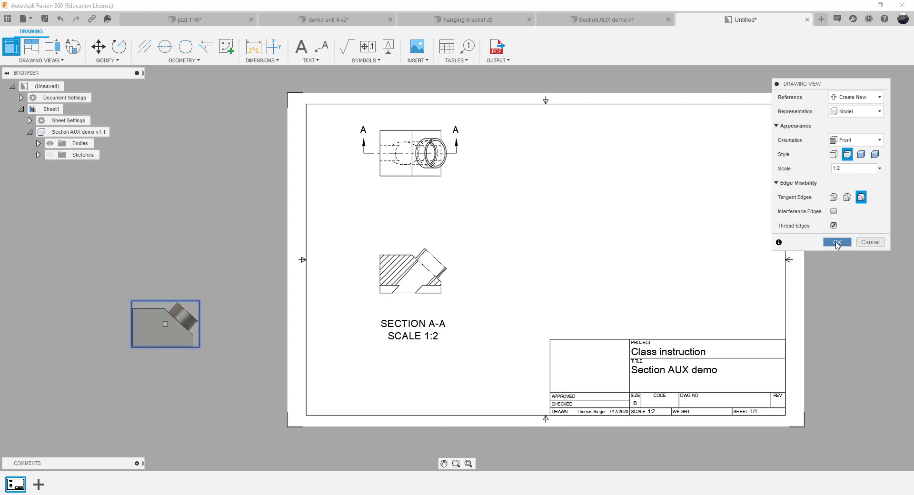
left_click(837, 242)
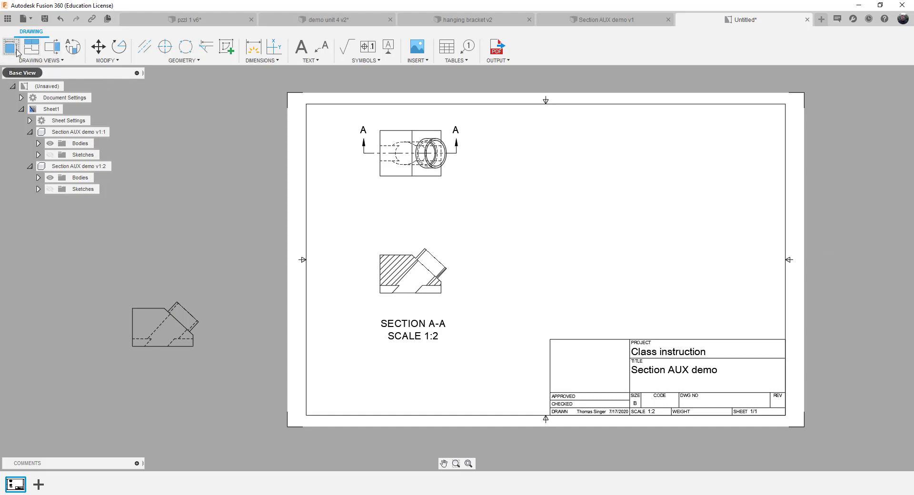
left_click(31, 46)
left_click(165, 321)
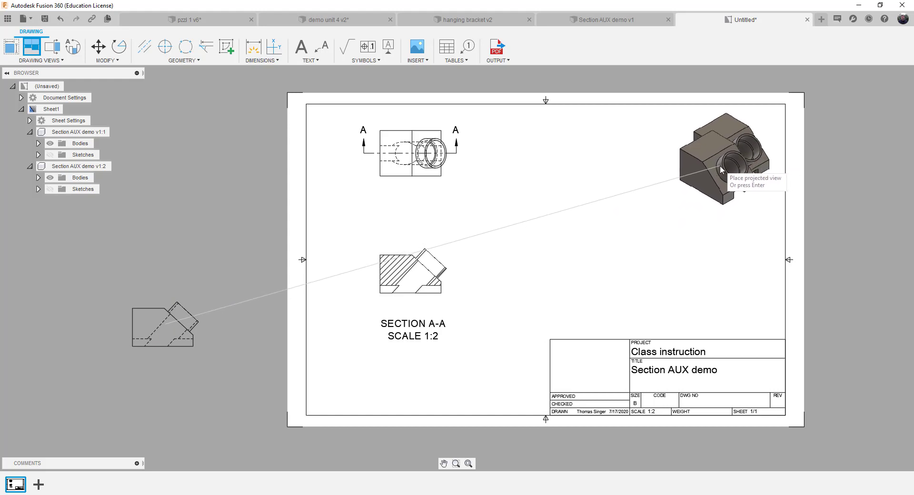
Place the isometric projected view at the sheet's top right
left_click(721, 160)
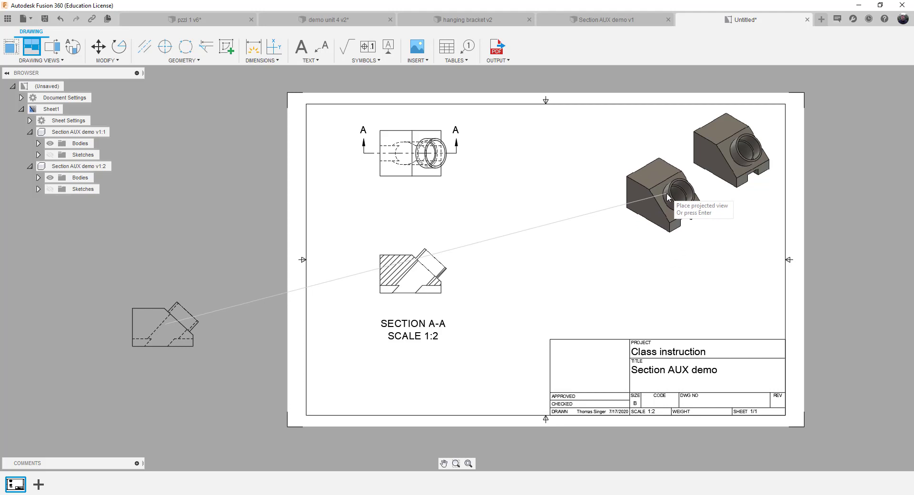
right_click(667, 184)
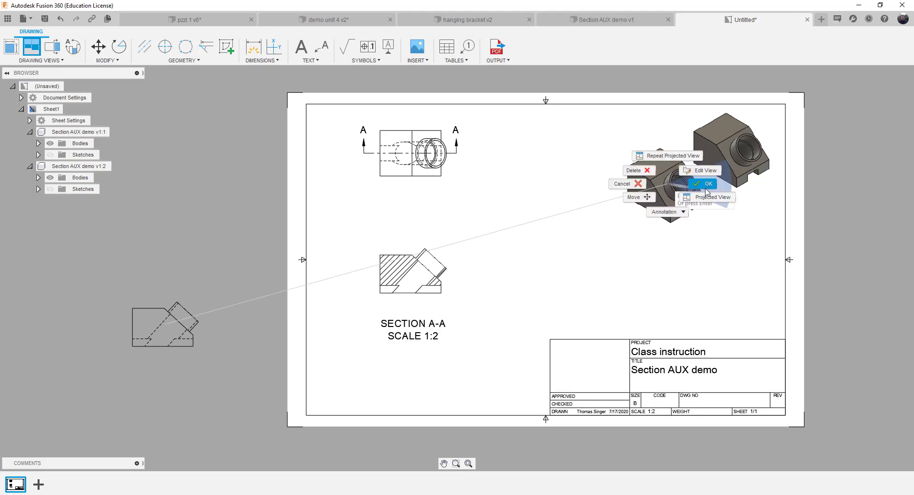
left_click(695, 184)
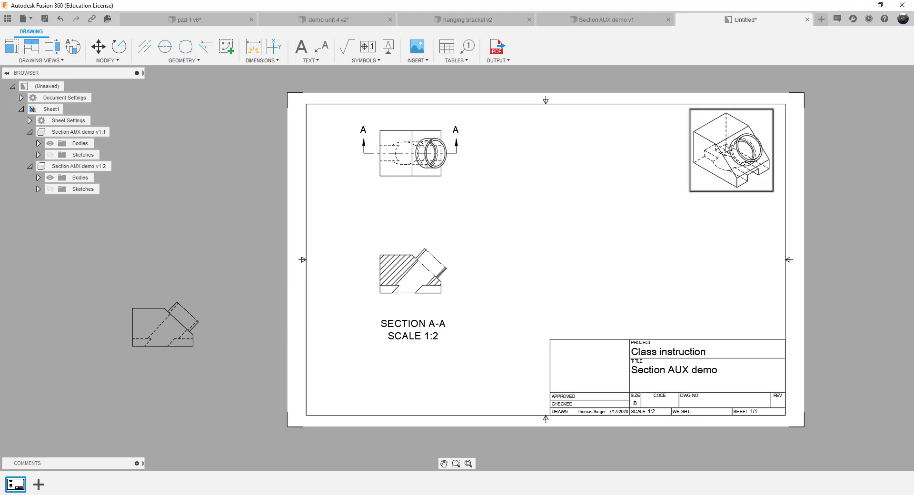
Change the isometric view's style to Shaded
right_click(759, 130)
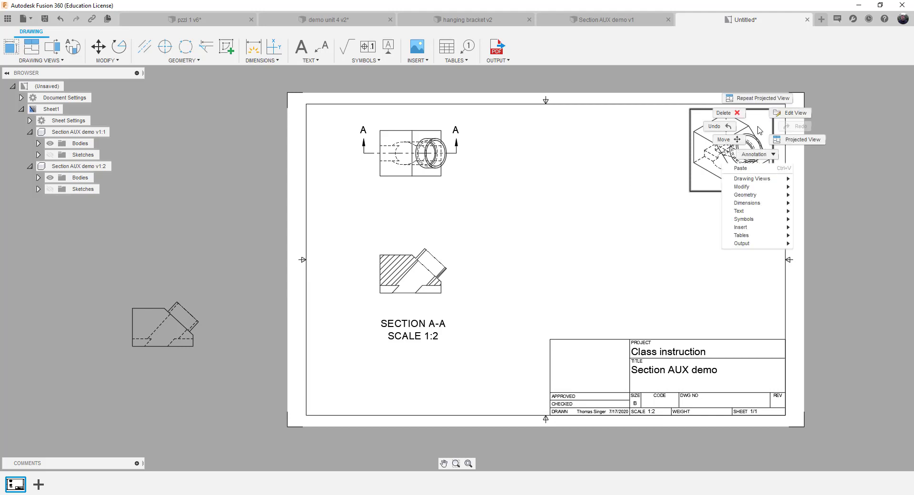
left_click(799, 117)
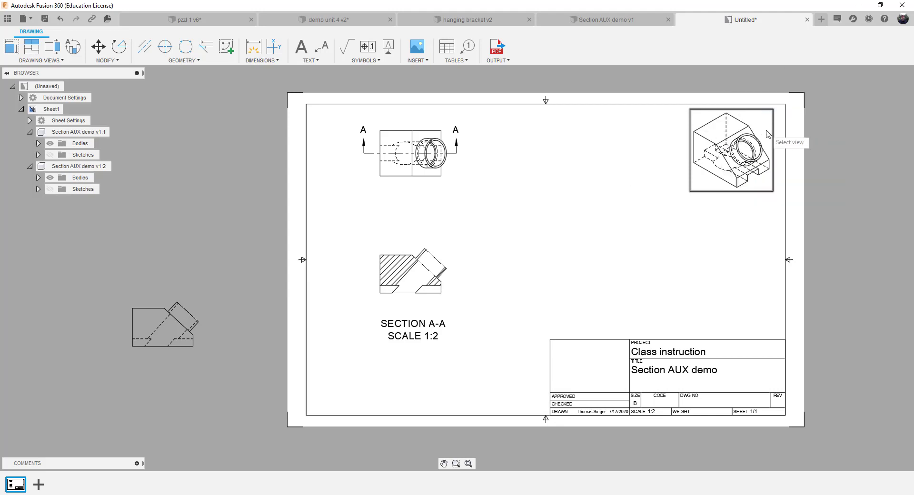
left_click(750, 142)
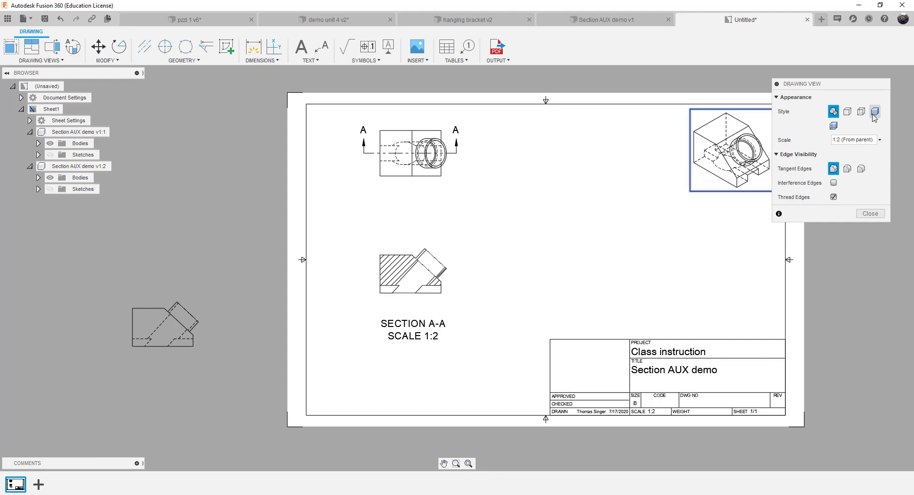
left_click(874, 112)
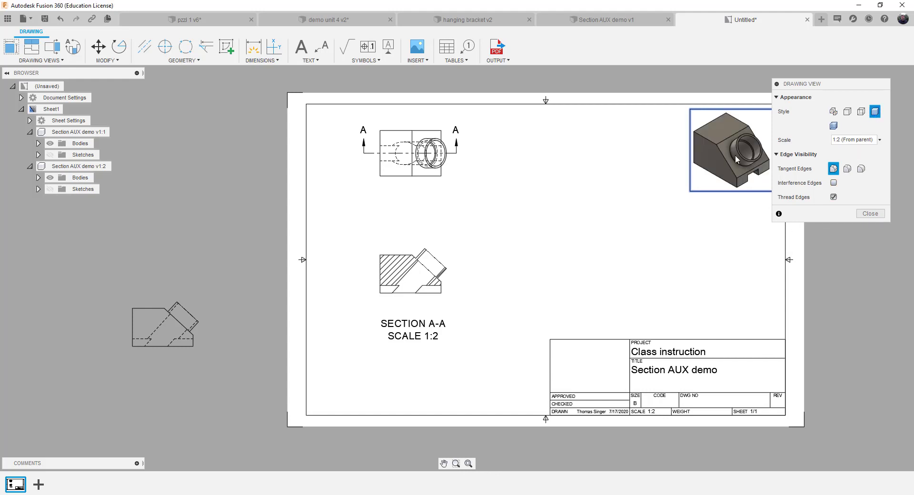
left_click(868, 213)
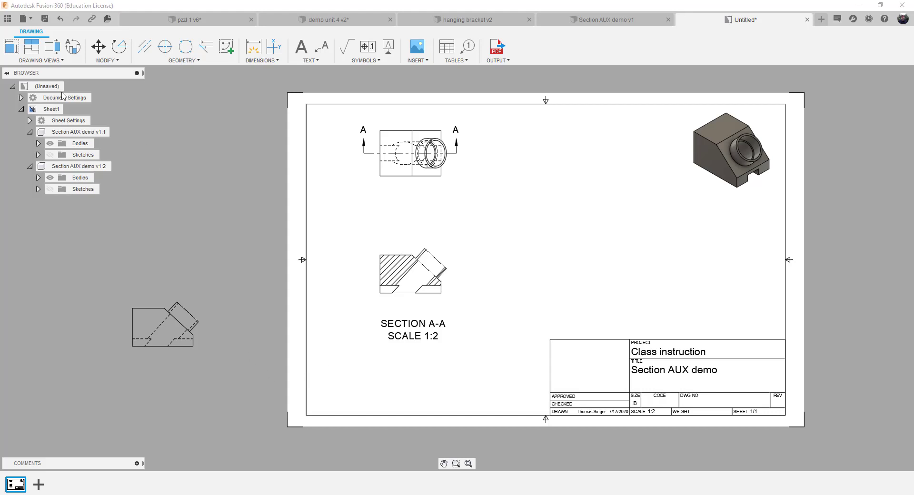
left_click(50, 61)
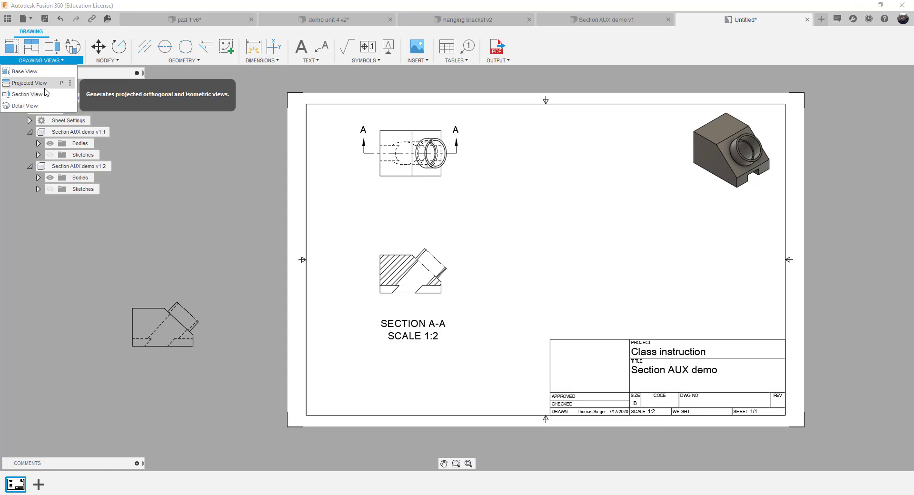
key("Escape")
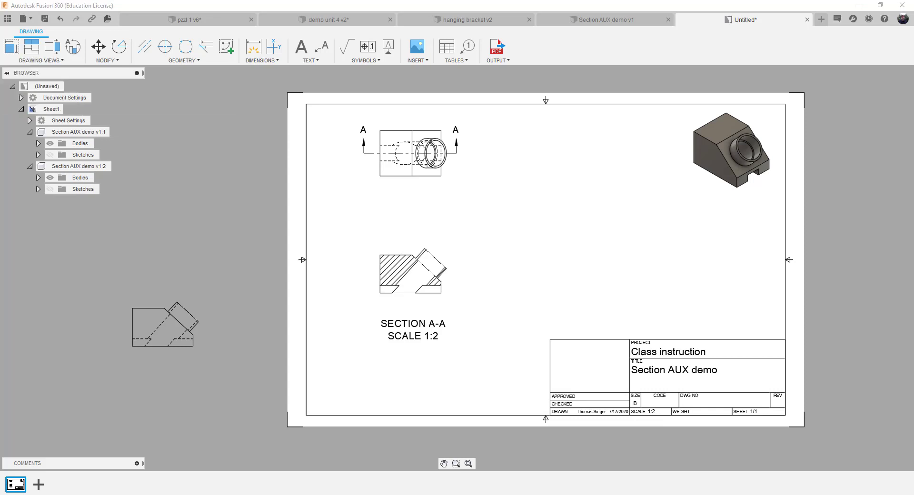
Switch to the Section AUX demo v1 design and expand Named Views
left_click(613, 19)
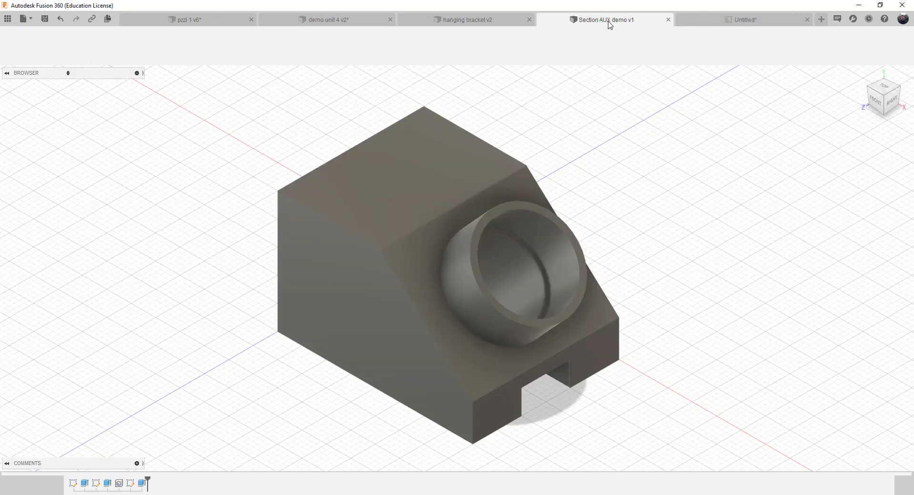
left_click(418, 265)
right_click(418, 265)
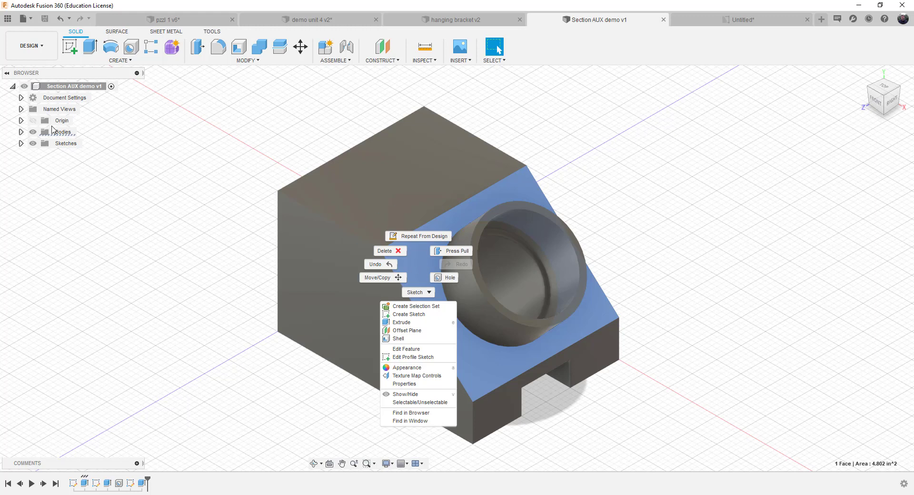
left_click(21, 110)
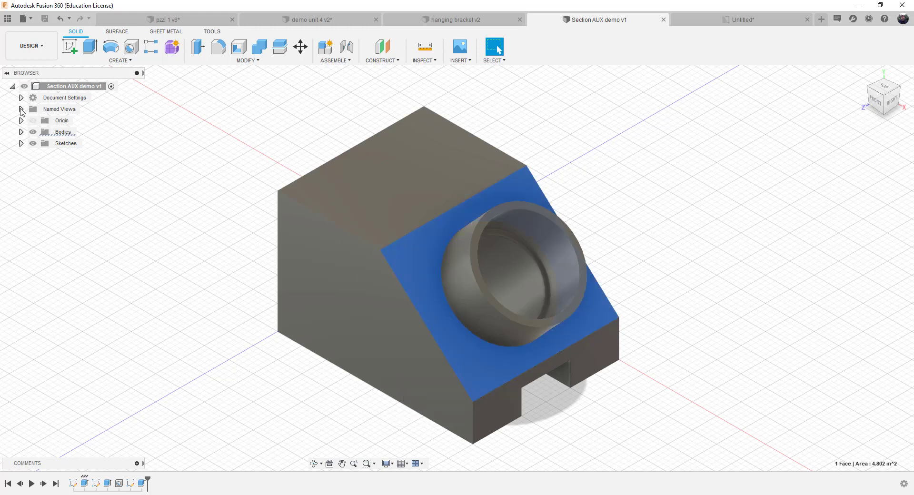
left_click(21, 110)
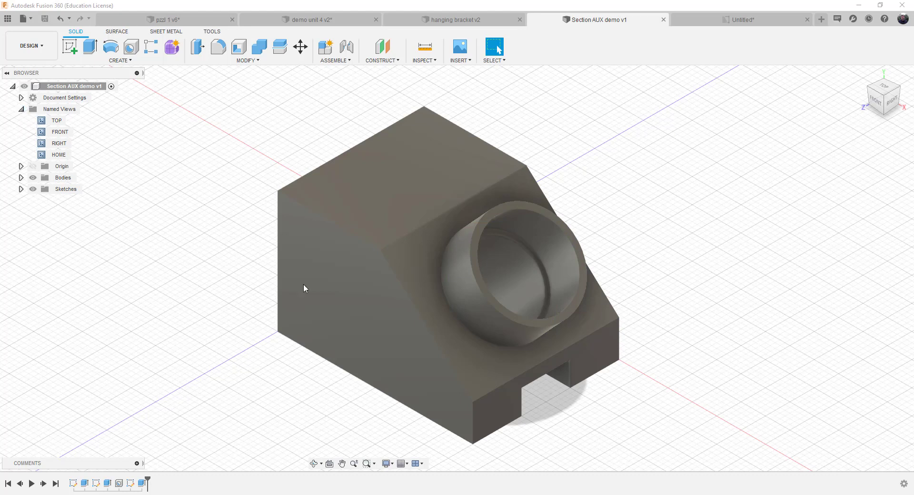
Use Look At to square the view onto the slanted face with the round boss
right_click(415, 261)
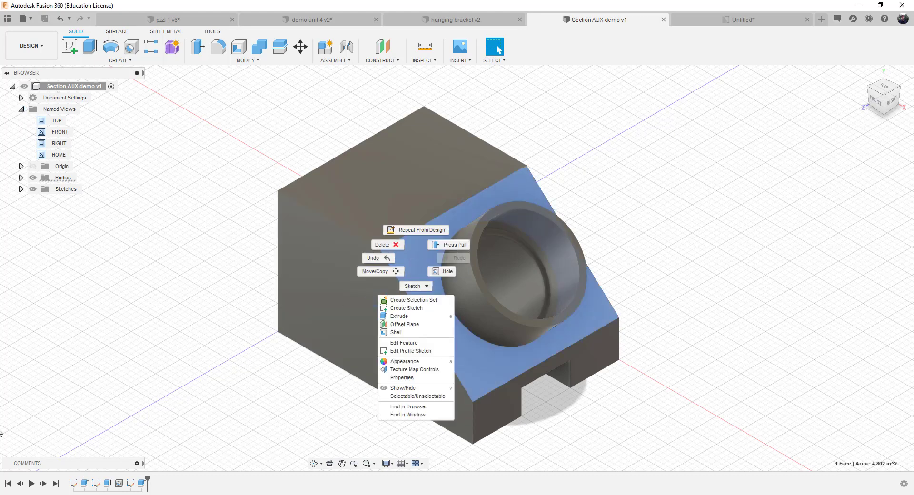
scroll(642, 335, "up", 3)
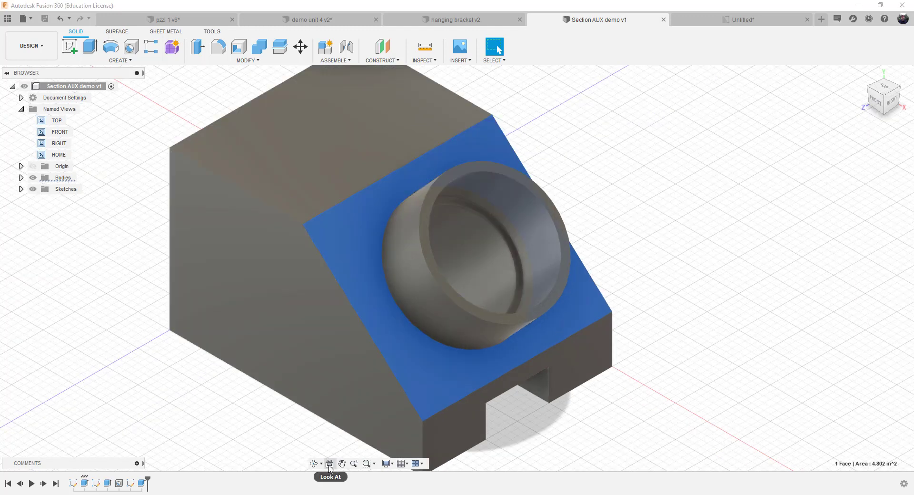
right_click(357, 265)
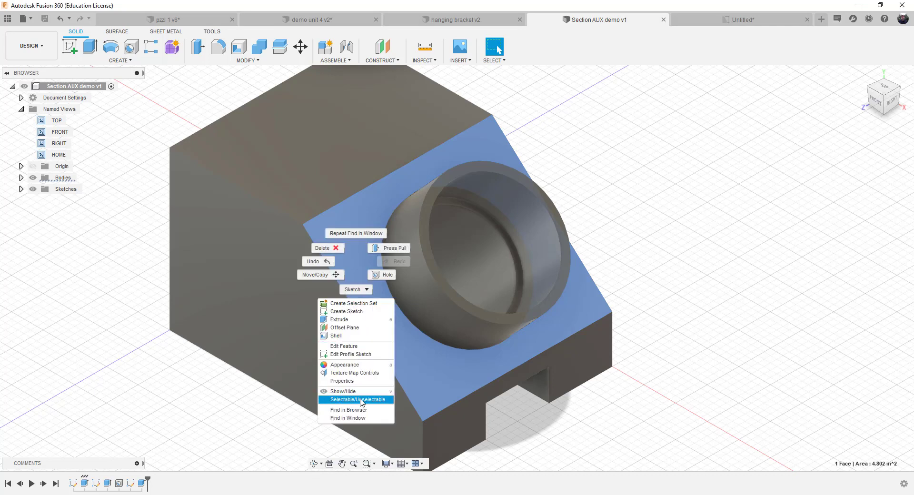
key("Escape")
key("Escape")
left_click(330, 465)
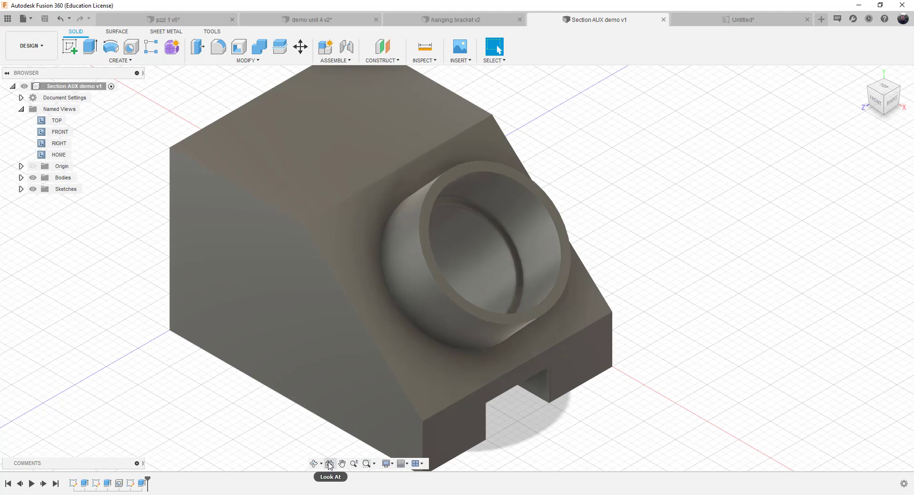
left_click(376, 307)
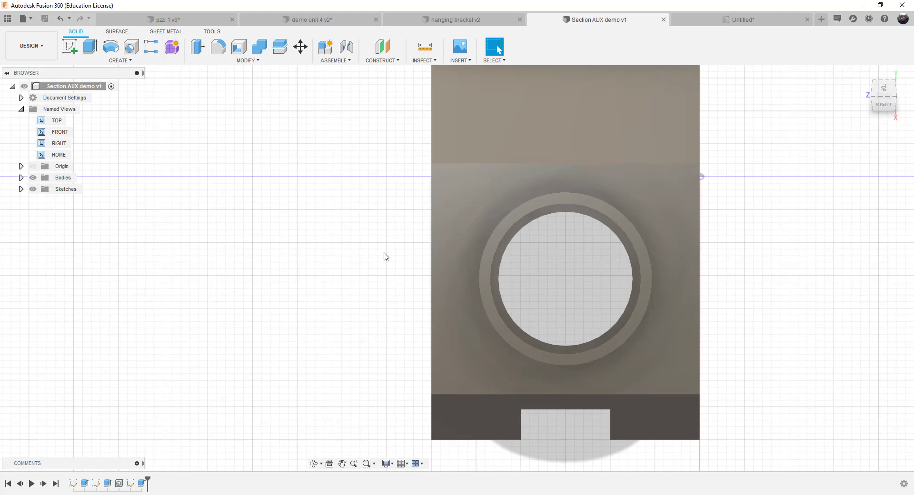
Save the current view as a named view called 'Aux', then return to the Untitled drawing
left_click(59, 109)
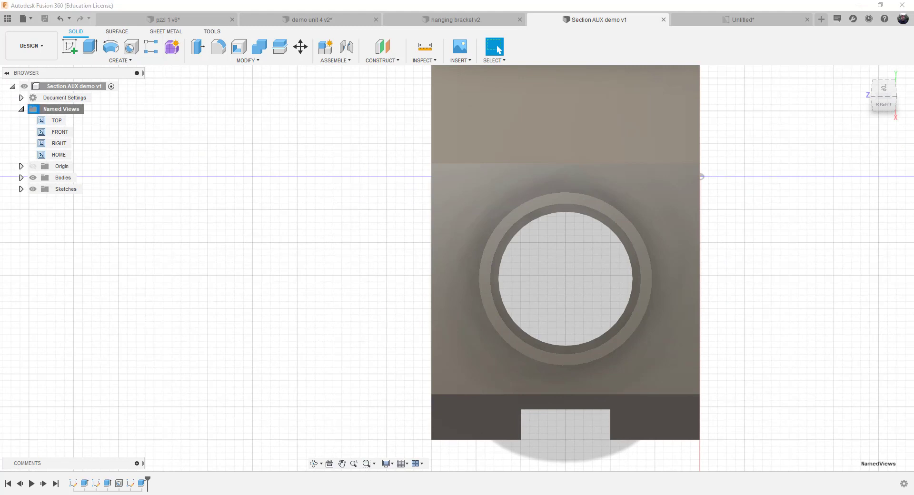
right_click(68, 112)
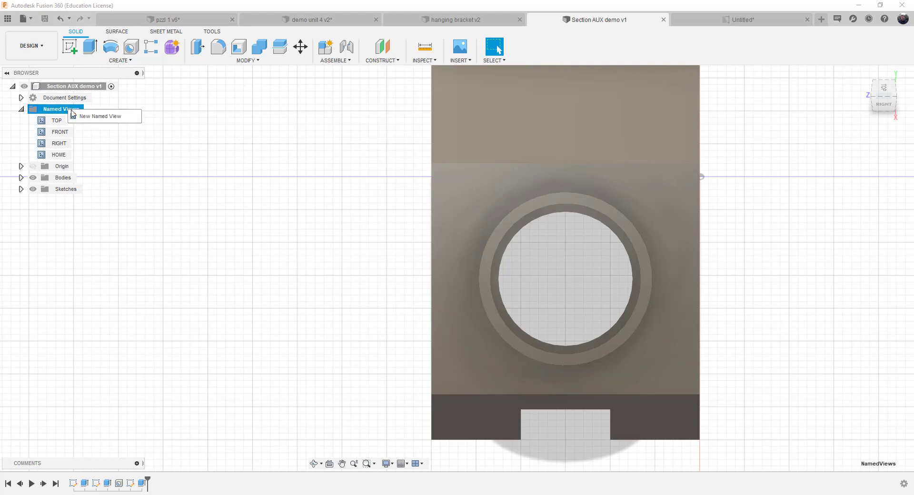
left_click(100, 117)
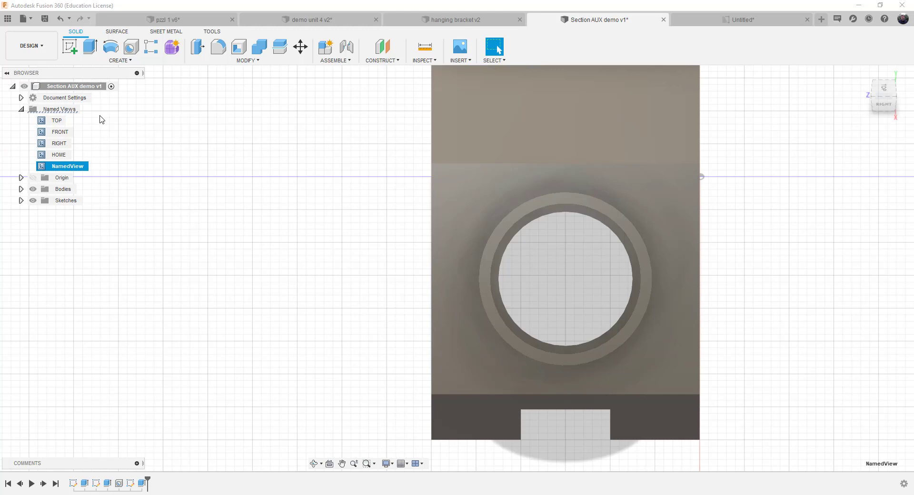
key("Escape")
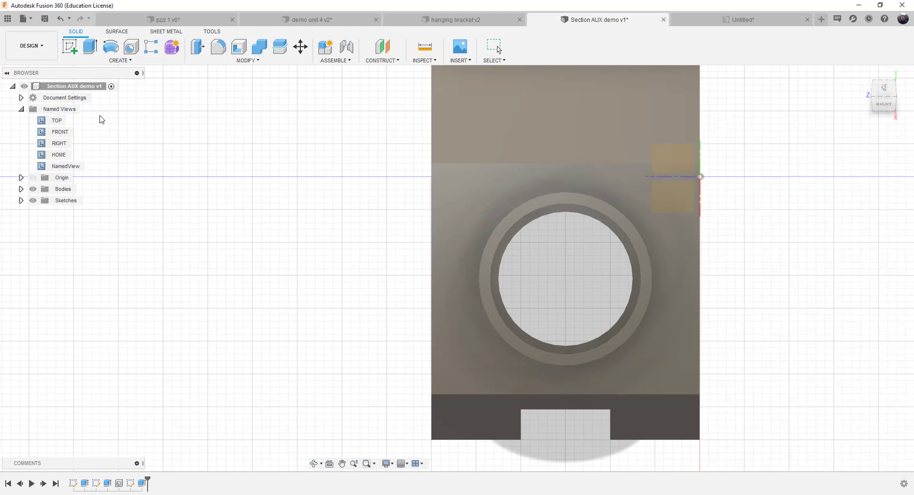
left_click(78, 166)
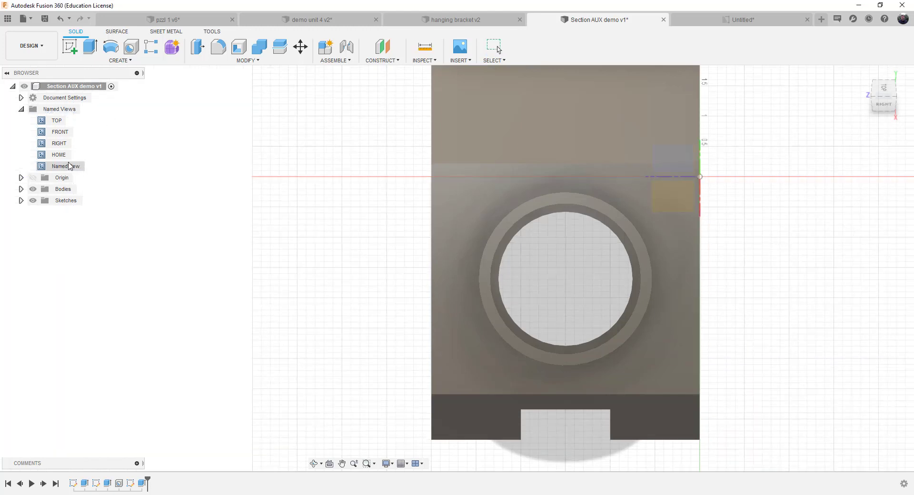
left_click(78, 166)
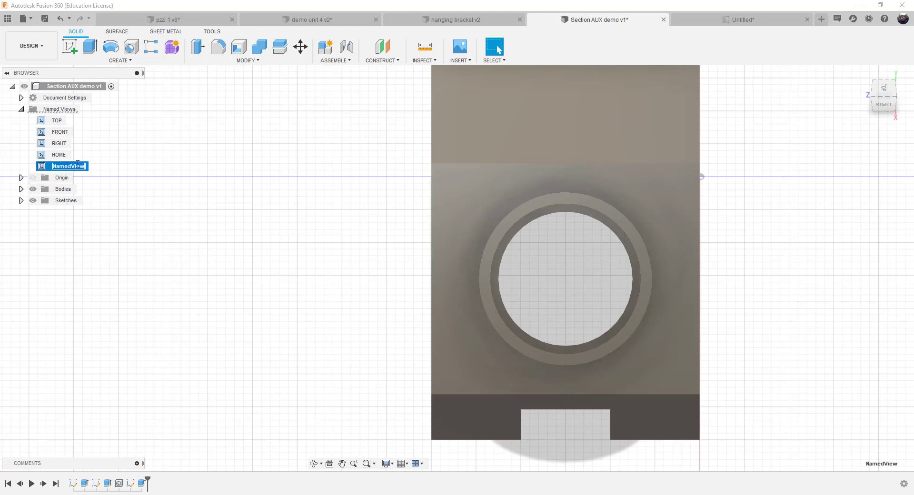
type("Aux")
key("Return")
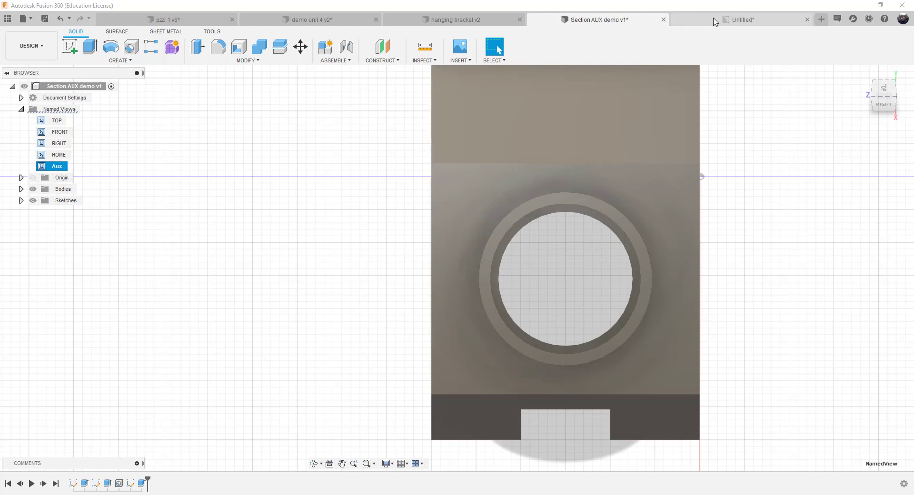
left_click(741, 20)
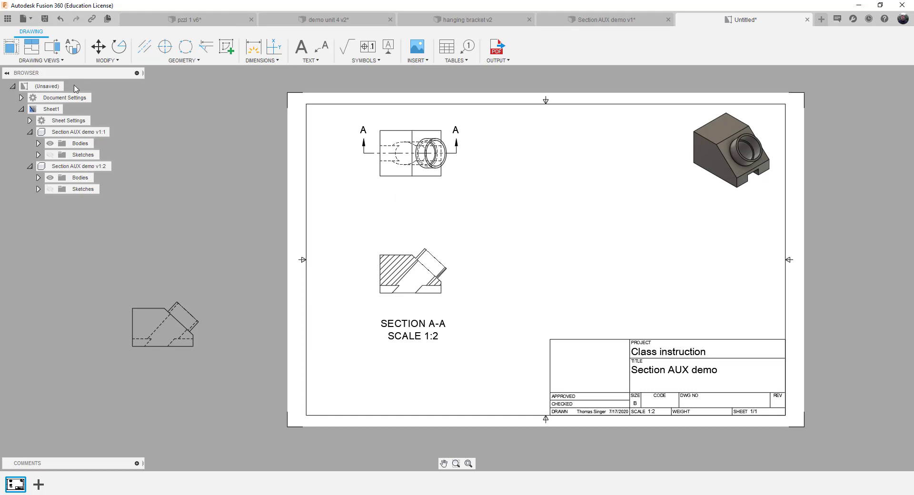
Begin a base view, check its orientation list, then go back to the Section AUX demo v1 design
left_click(10, 49)
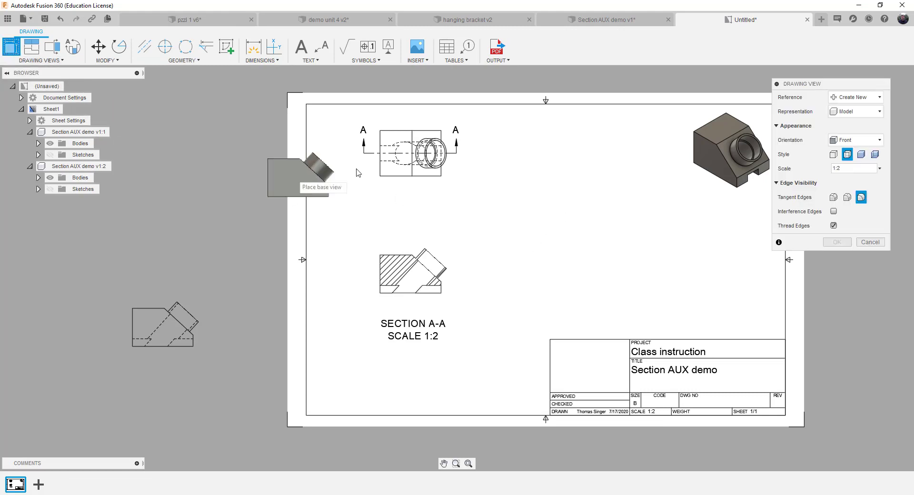
left_click(865, 141)
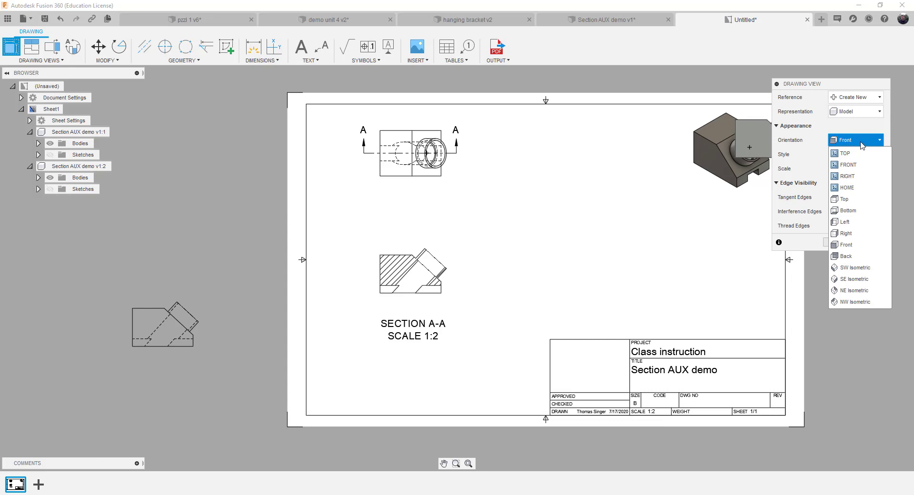
left_click(644, 19)
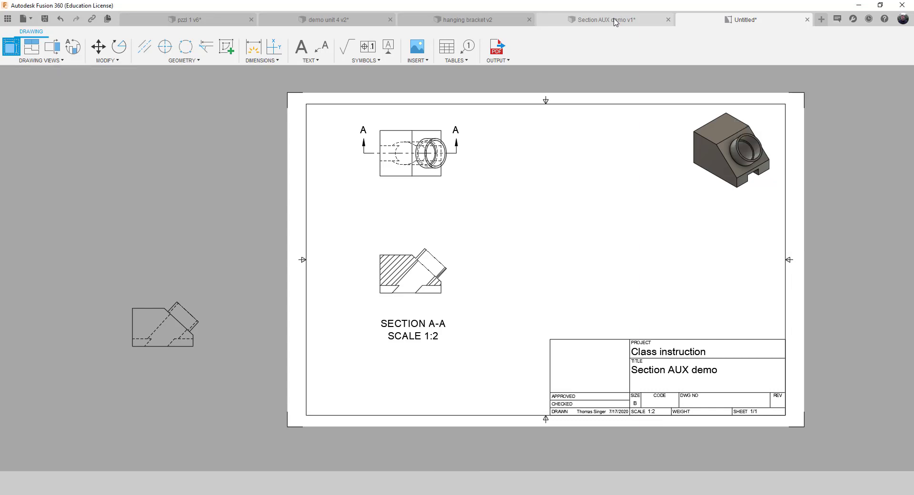
Save a new version of the Section AUX demo design and return to the drawing
left_click(44, 20)
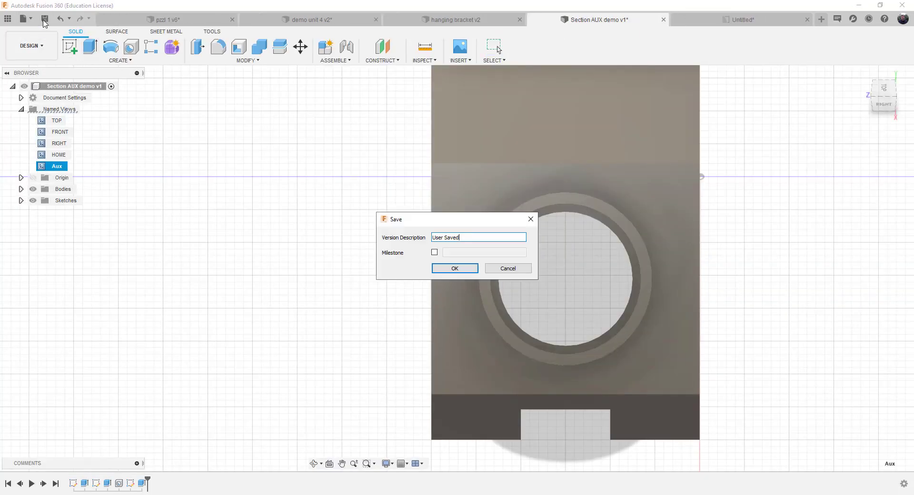
left_click(455, 268)
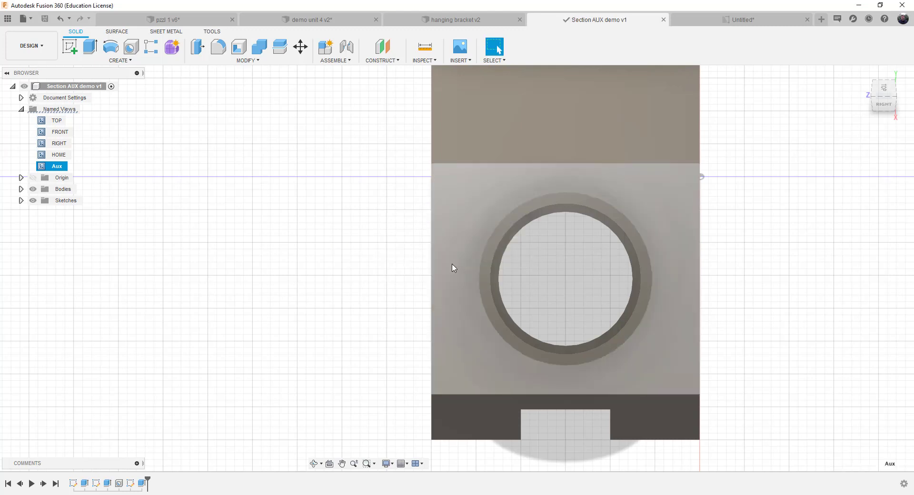
left_click(686, 24)
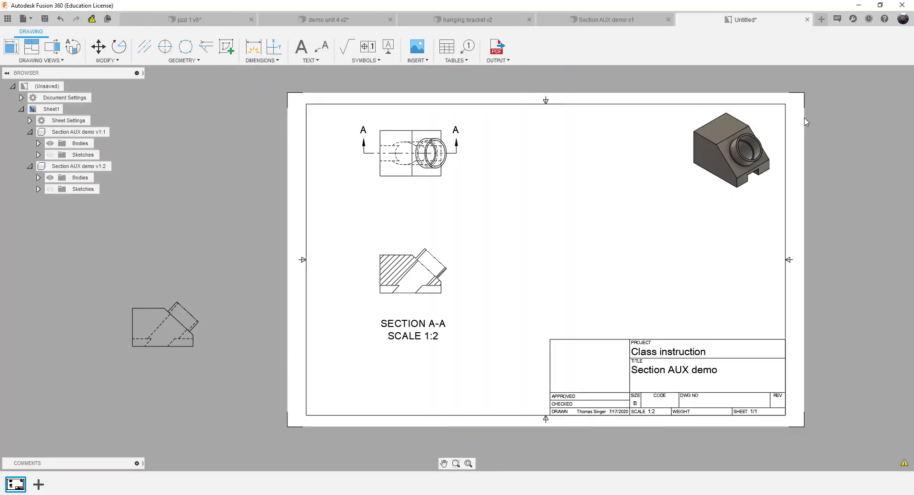
Review the base view's orientation and reference design options, keeping Front and Create New
left_click(11, 47)
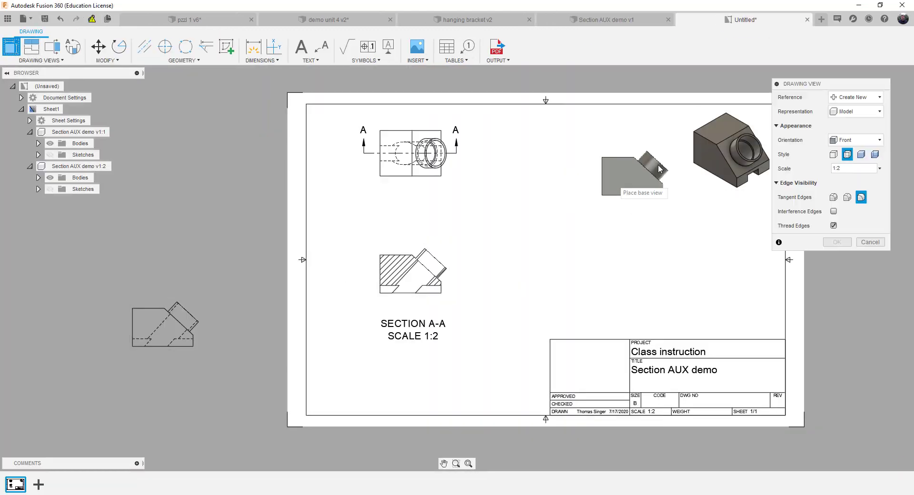
left_click(852, 143)
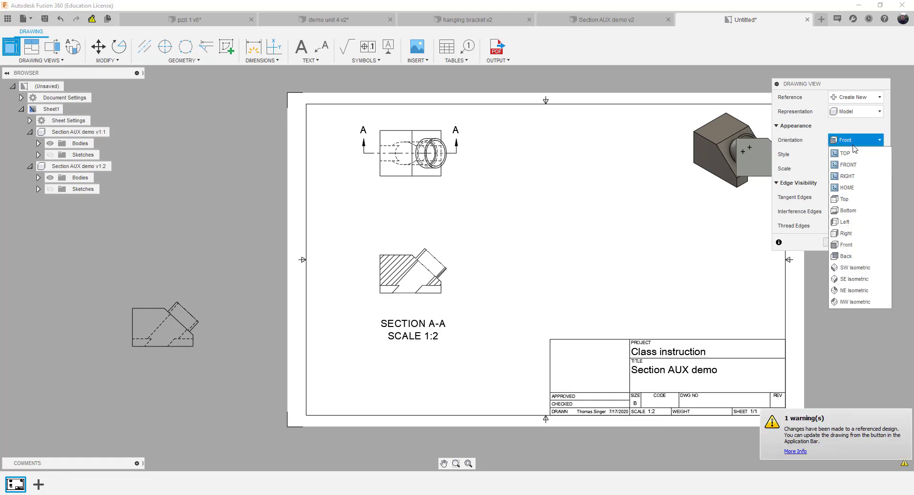
left_click(856, 145)
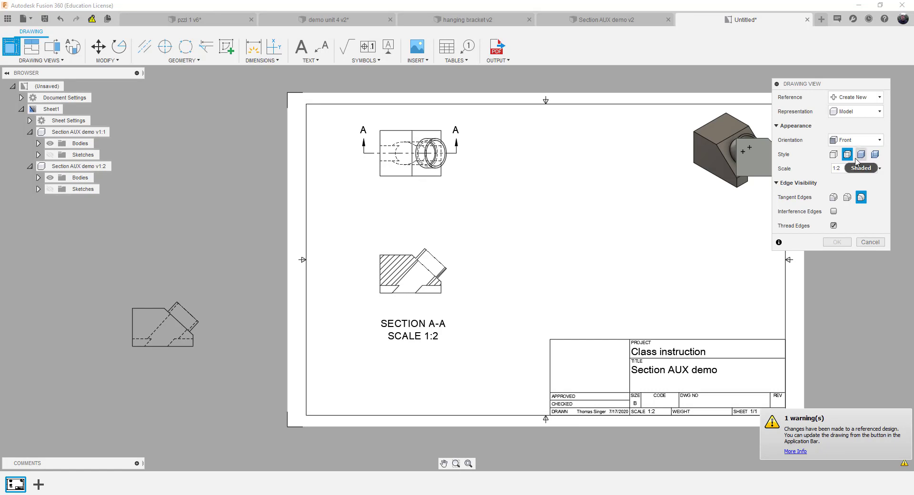
left_click(863, 102)
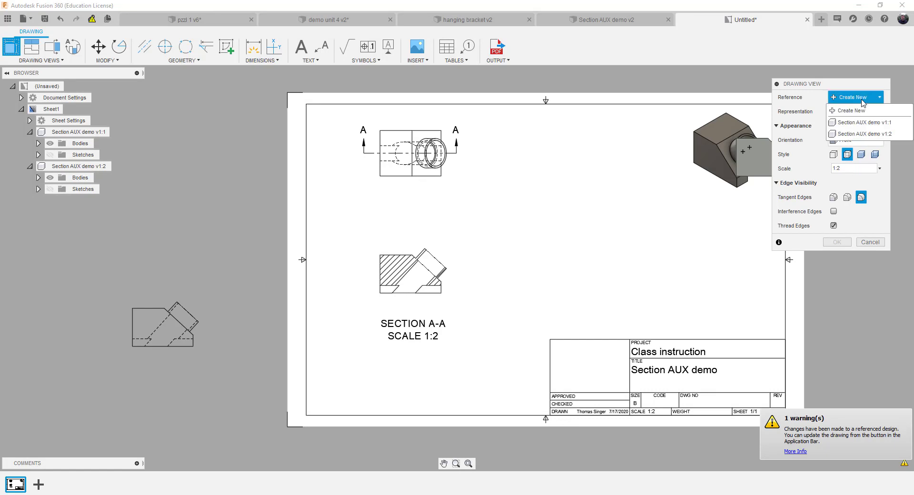
left_click(856, 109)
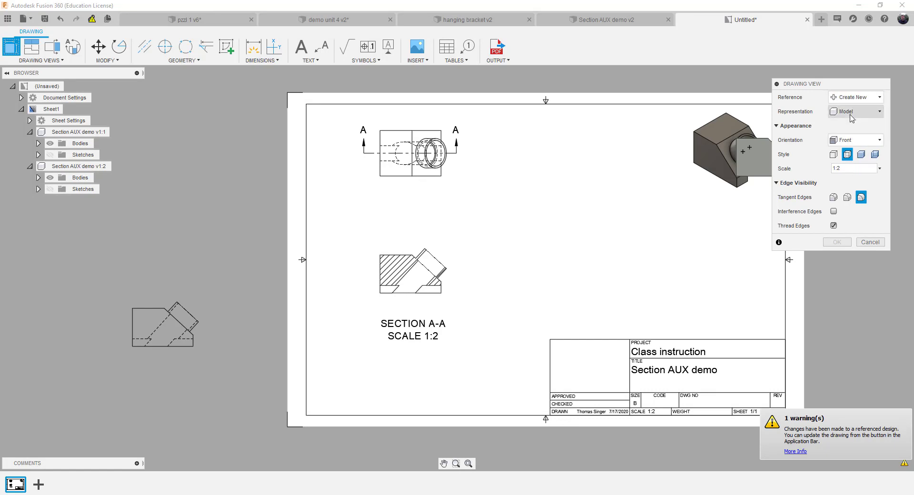
left_click(852, 98)
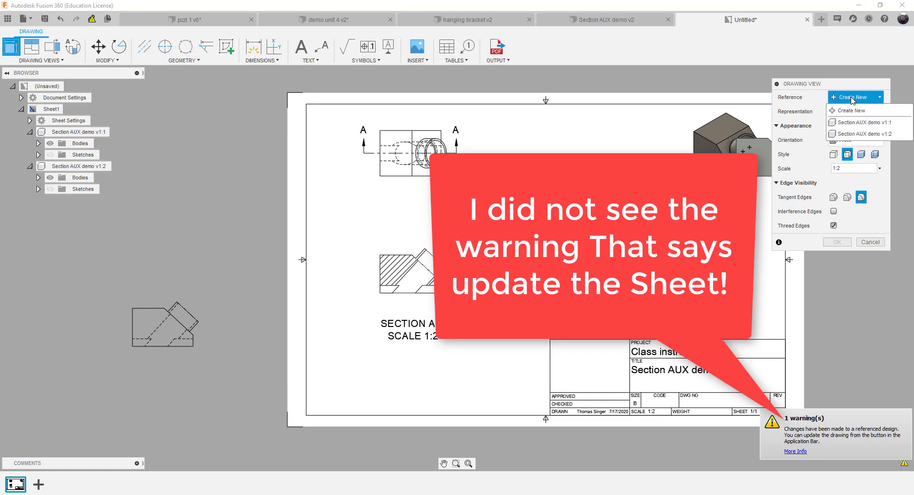
left_click(857, 124)
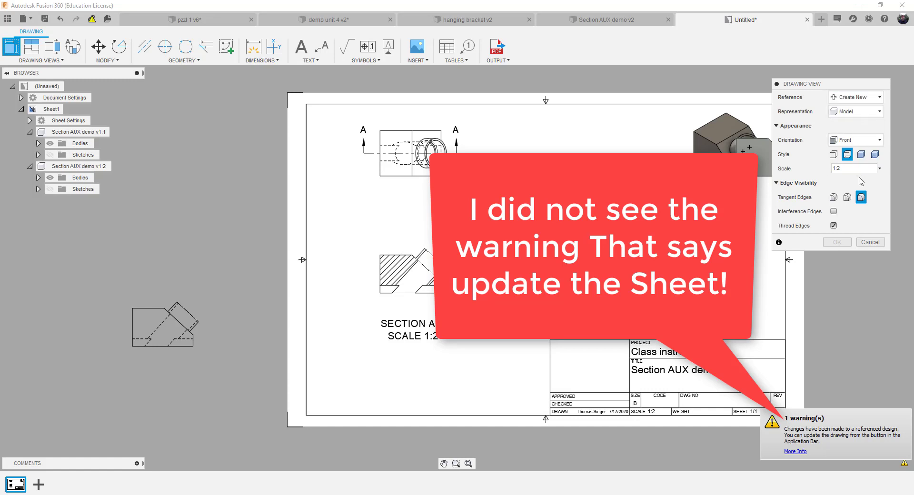
left_click(855, 141)
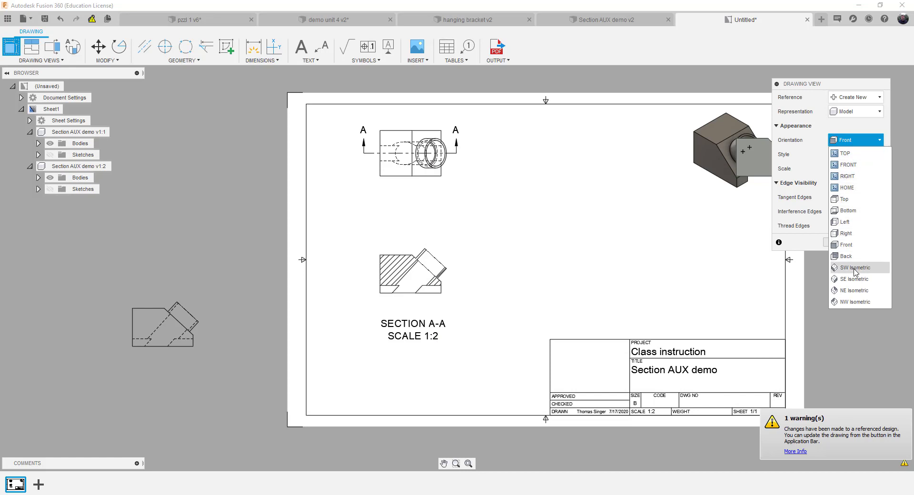
key("Escape")
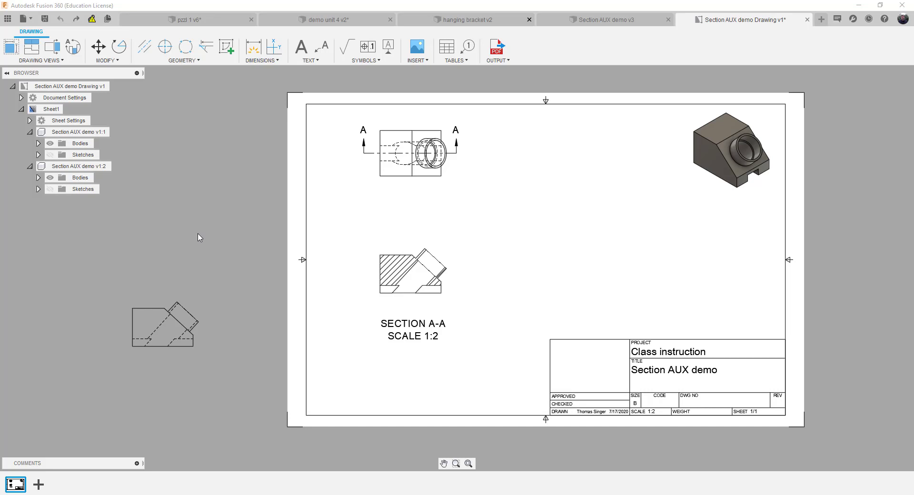
Update the drawing to reference version 3 of the Section AUX demo design
left_click(10, 46)
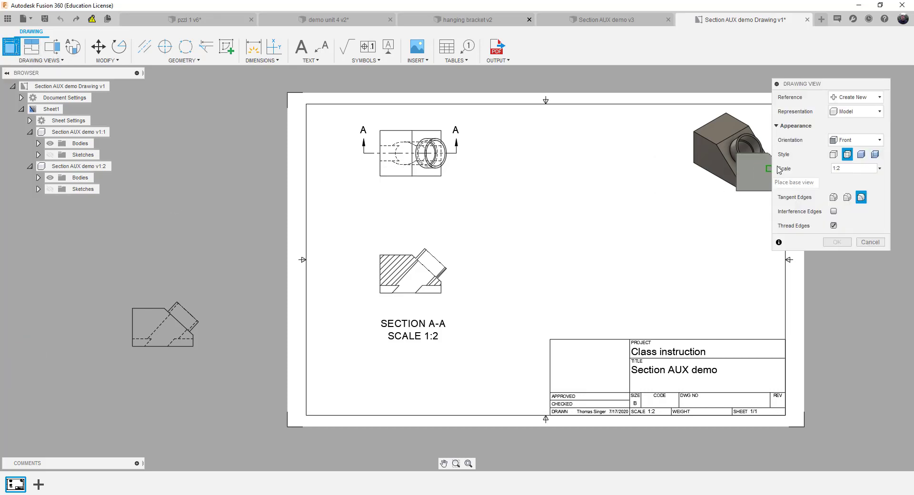
left_click(859, 142)
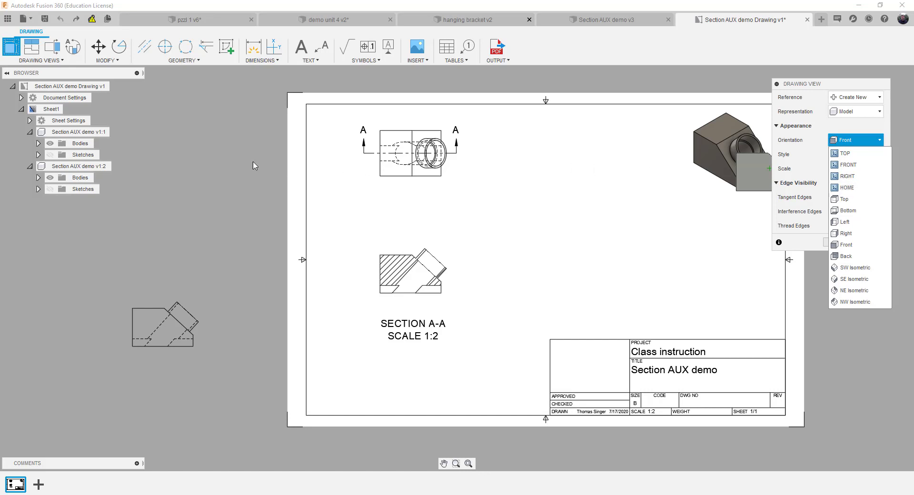
mouse_move(93, 25)
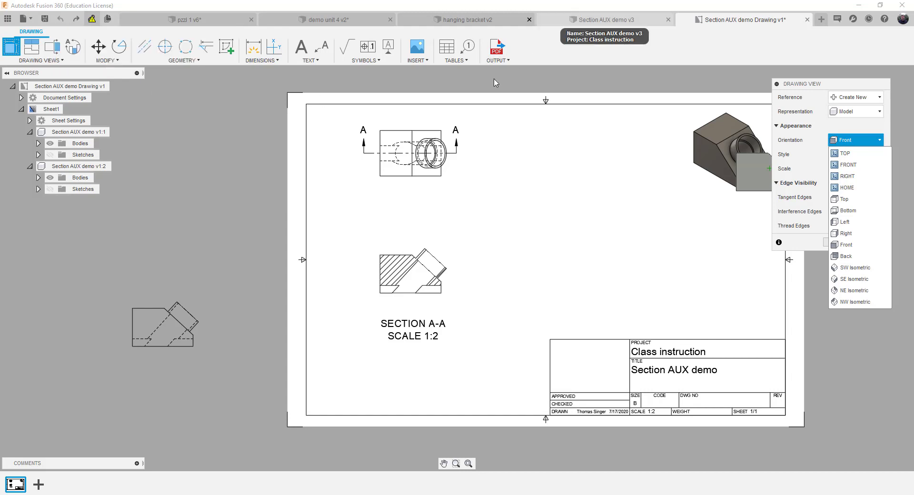
left_click(92, 20)
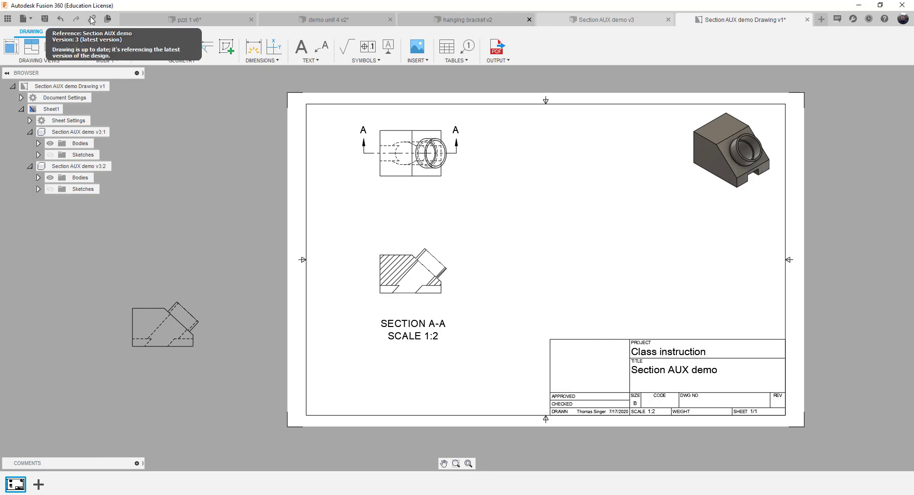
Place a 1:2 base view in the saved Aux orientation beneath the shaded isometric view
left_click(11, 47)
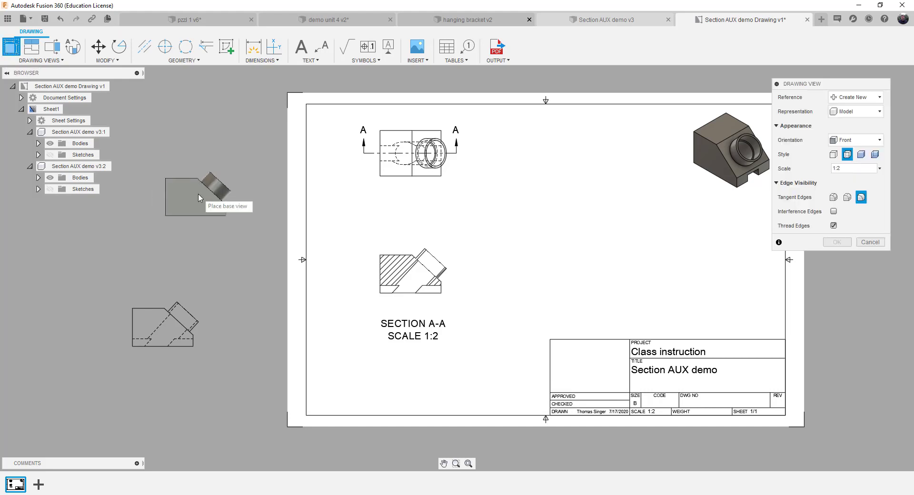
left_click(855, 140)
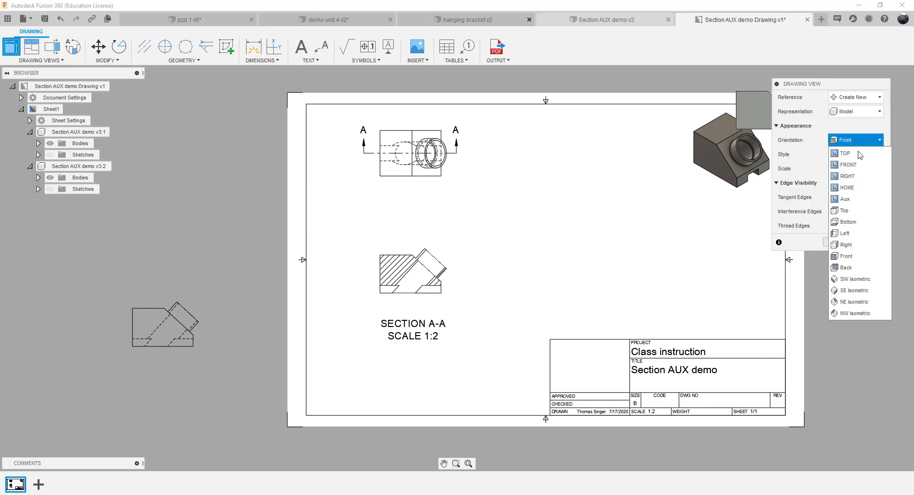
left_click(845, 199)
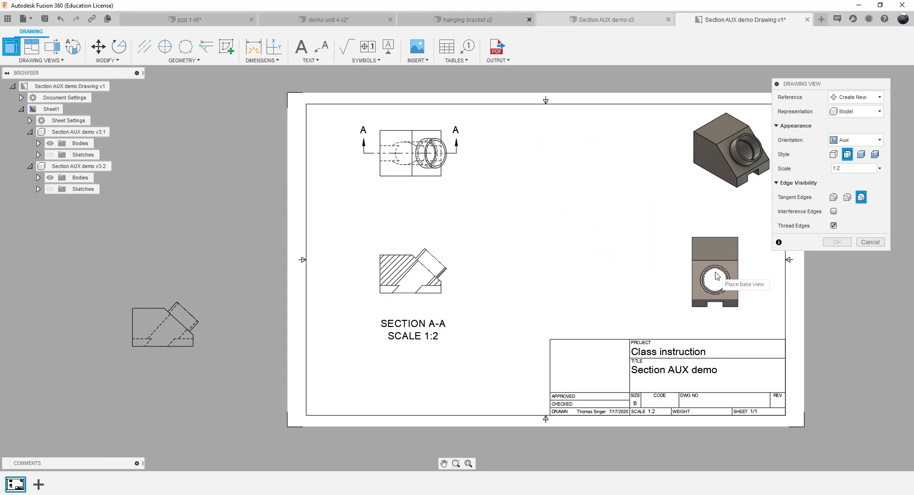
left_click(707, 264)
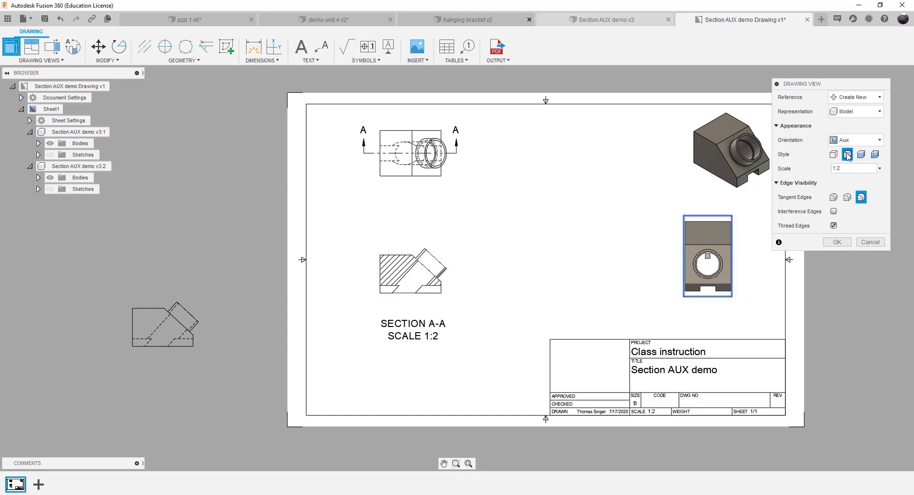
left_click(837, 242)
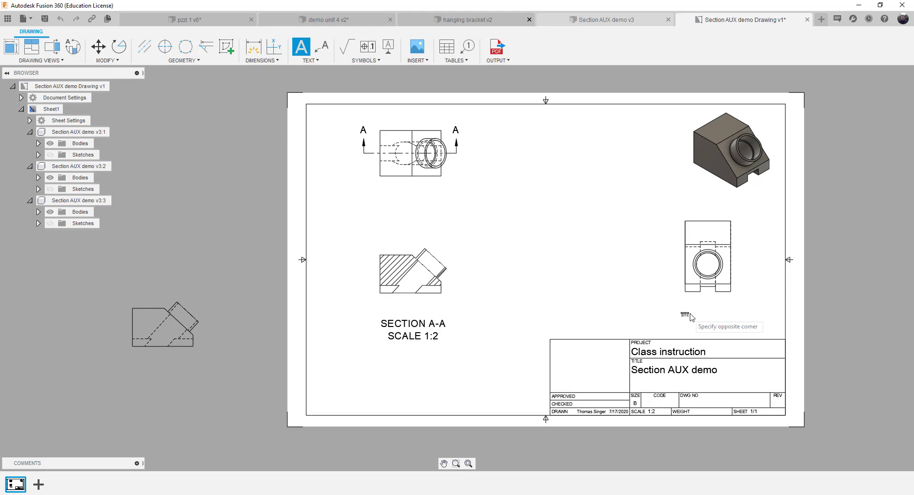
Add a text note reading 'Aux View' in a box under the Aux view
left_click(681, 313)
left_click(738, 302)
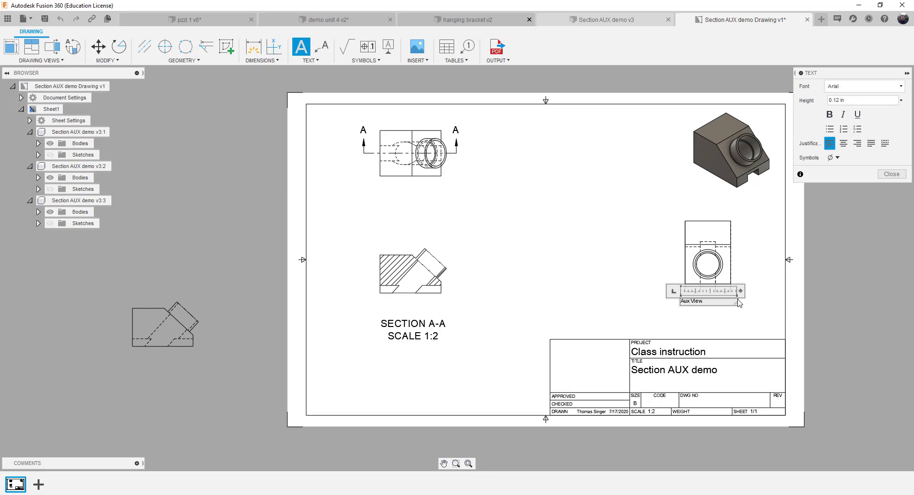
key("Return")
left_click(759, 302)
Move the 'Aux View' label so it is centred beneath the view
left_click(694, 301)
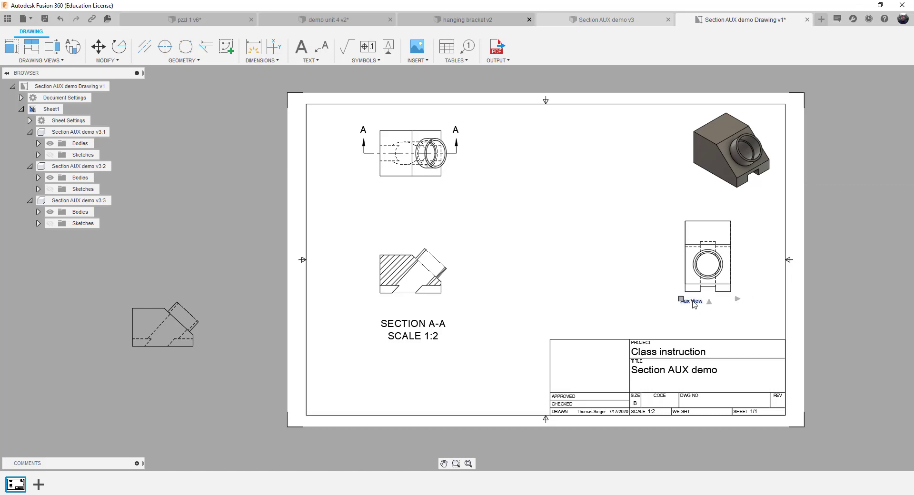
left_click(680, 299)
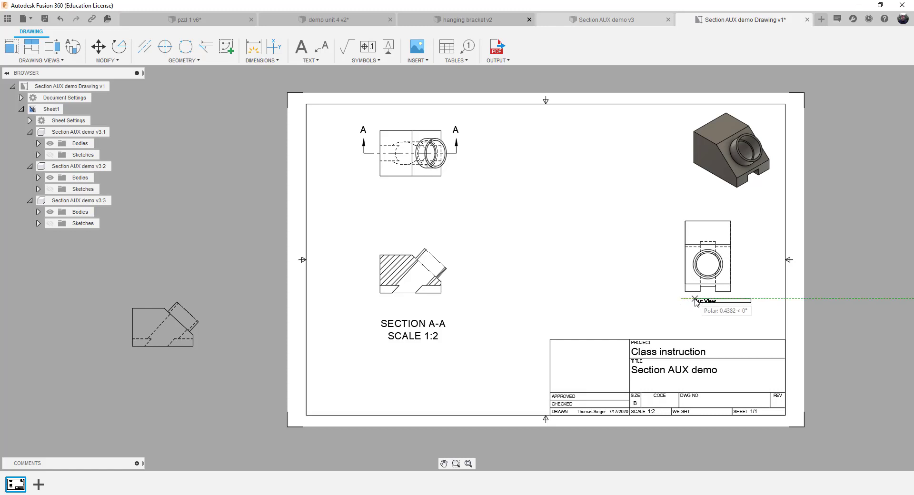
left_click(699, 301)
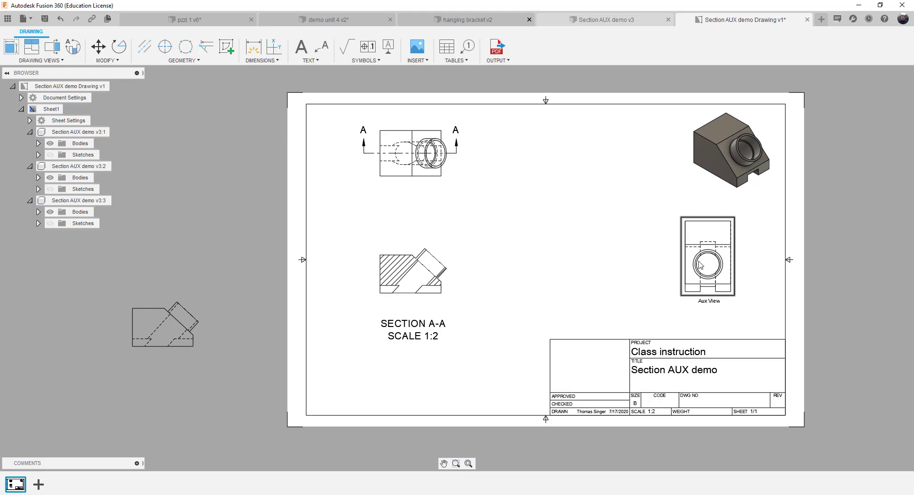
Start a section view on the off-sheet view and draw the cut line across its angled part
left_click(57, 52)
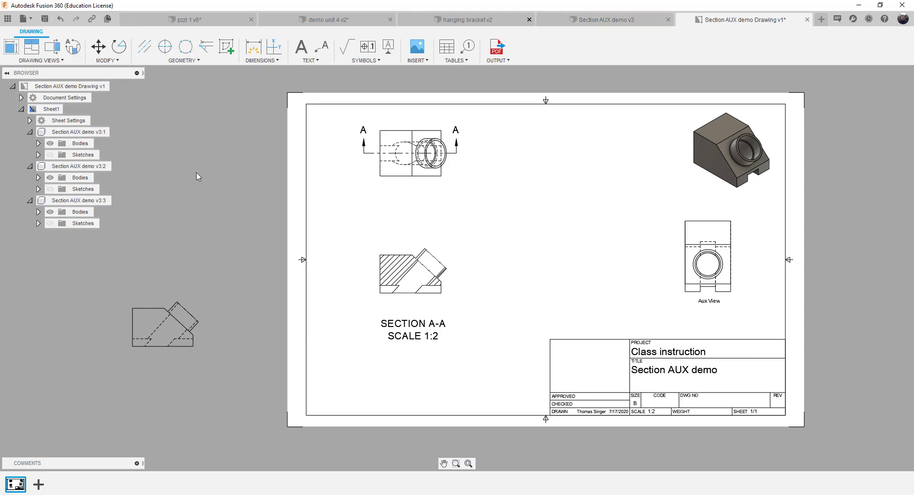
left_click(53, 51)
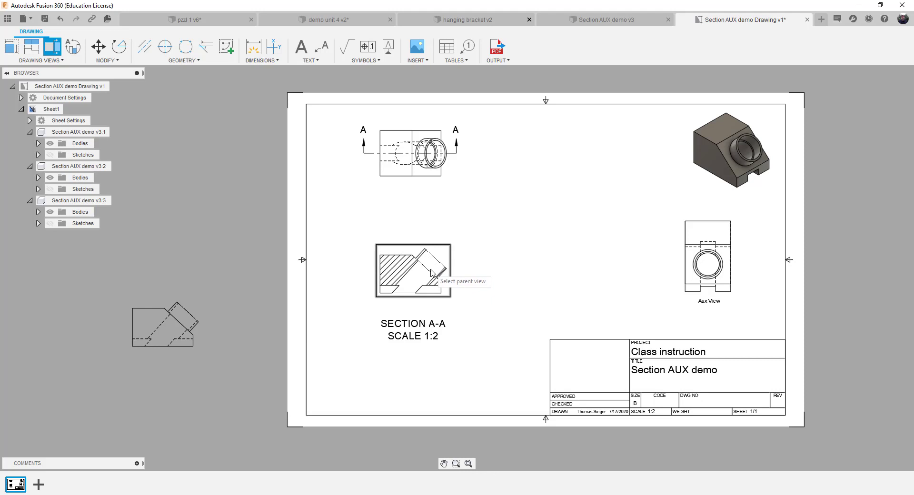
left_click(164, 329)
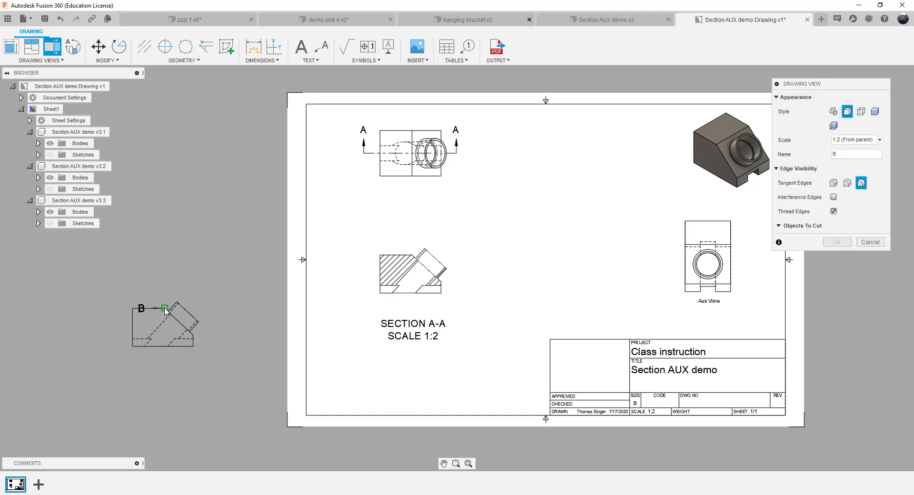
scroll(167, 324, "up", 5)
scroll(170, 324, "up", 3)
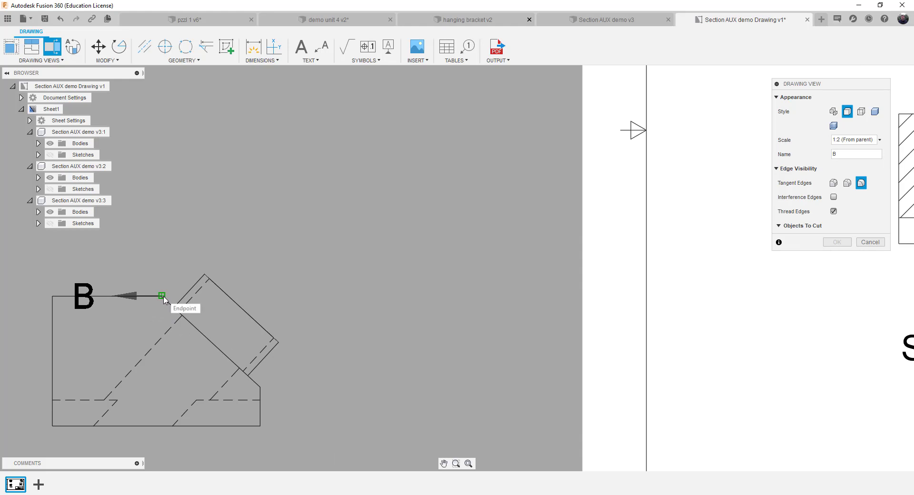
left_click(162, 296)
left_click(260, 386)
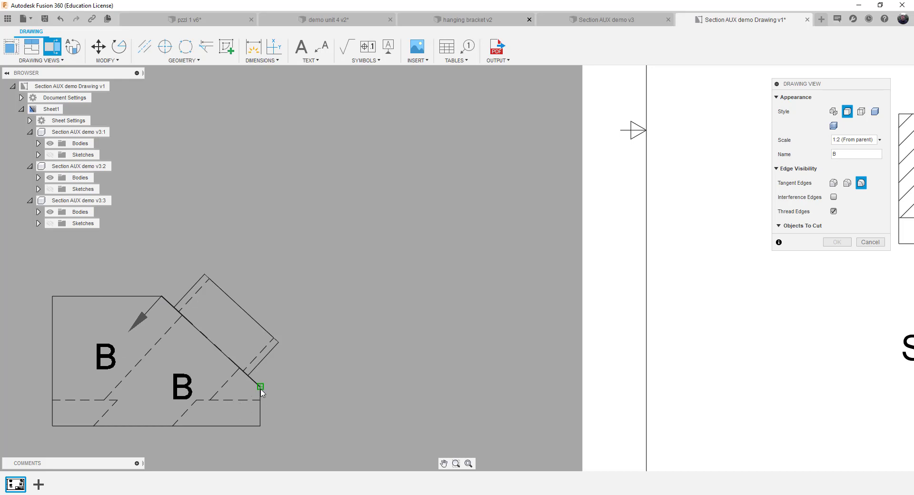
Finish the cut line and place hatched Section B-B at 1:2 beside its parent view
right_click(297, 361)
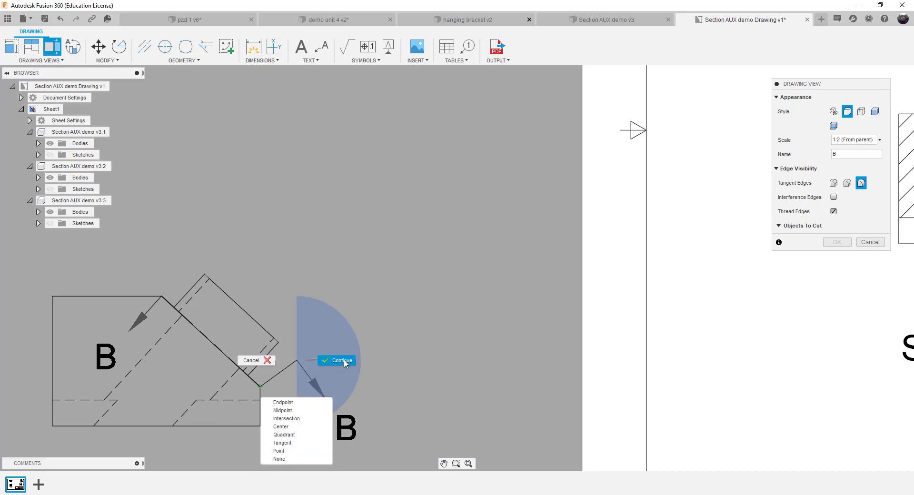
left_click(344, 360)
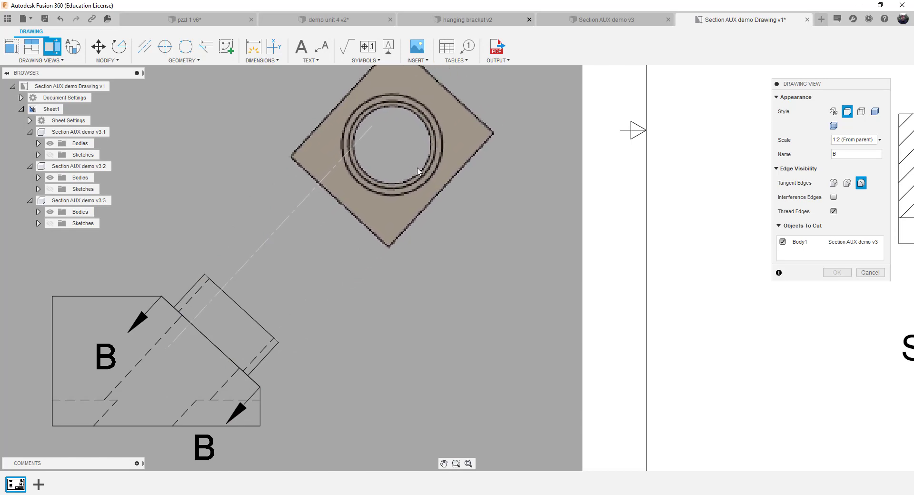
left_click(424, 166)
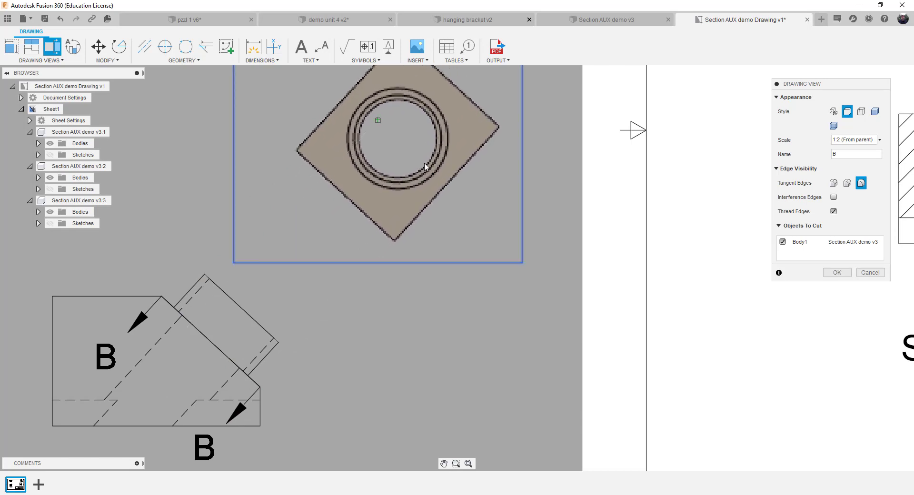
scroll(430, 206, "down", 5)
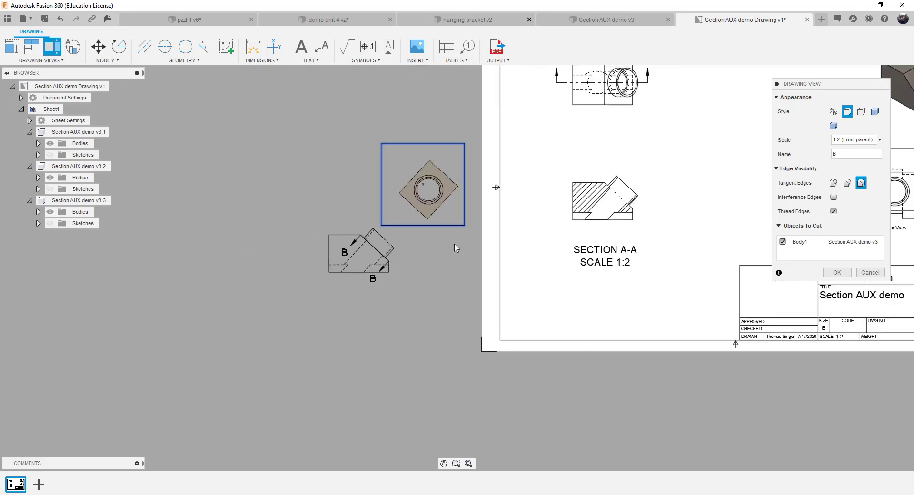
left_click(837, 272)
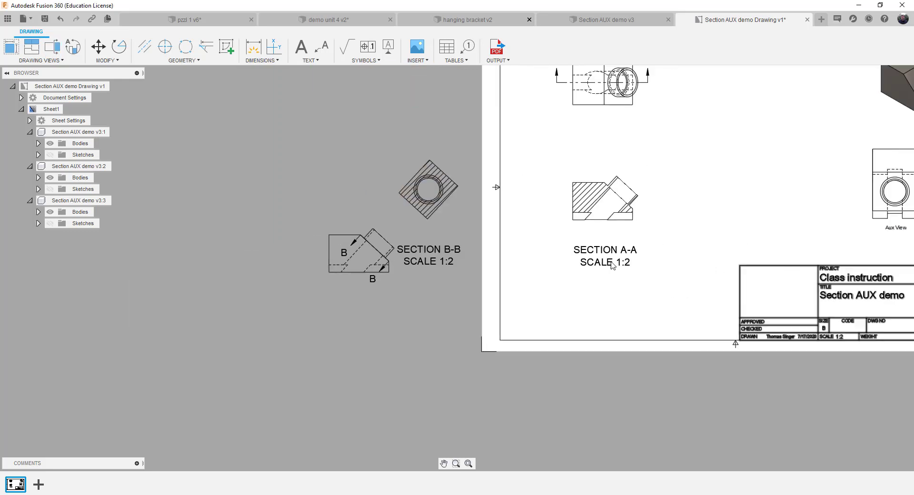
Move section line B-B up and to the right, off the part
scroll(402, 227, "up", 1)
scroll(403, 226, "up", 1)
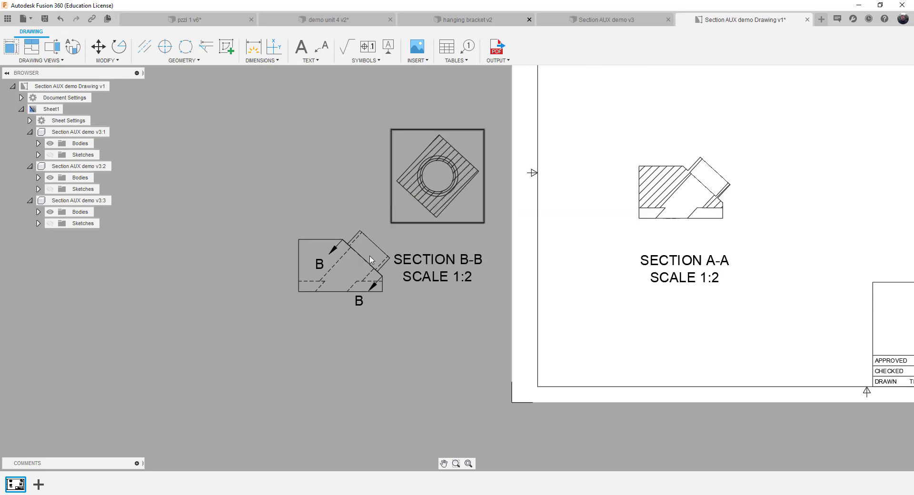
left_click(346, 246)
key("m")
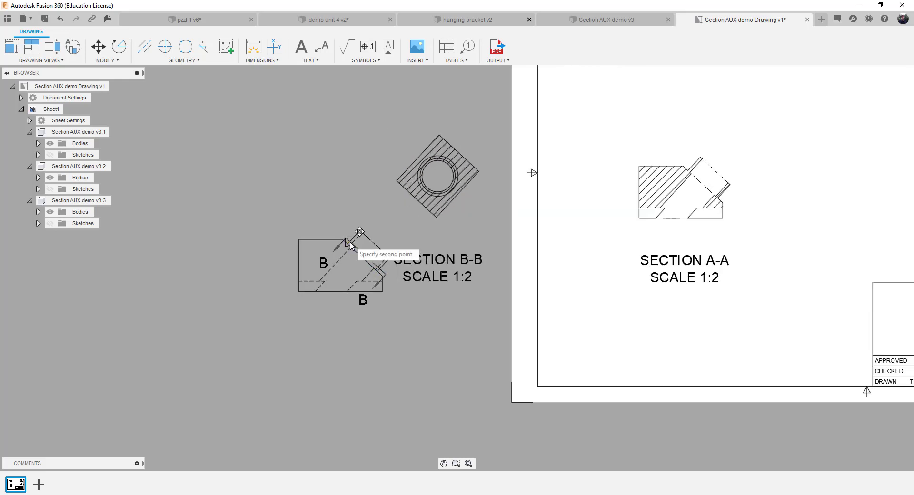
left_click(347, 244)
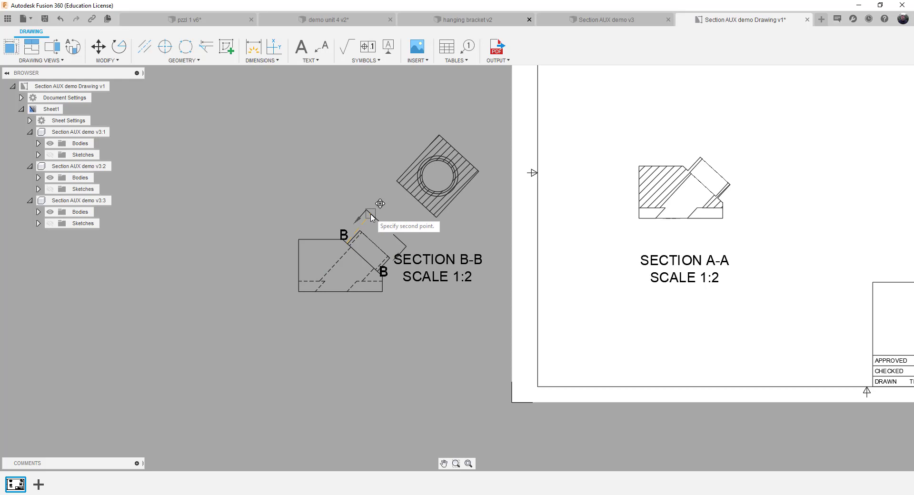
left_click(373, 219)
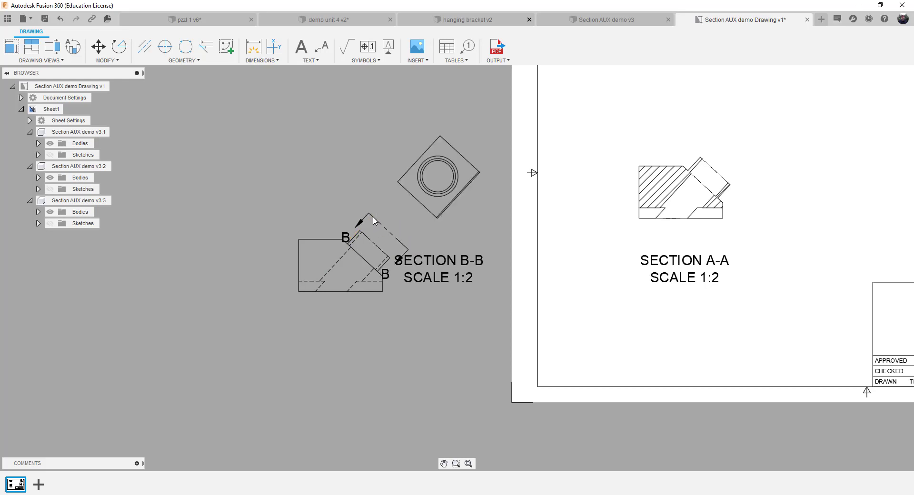
Shift section line B-B up-left and stretch its end down-right across the angled face
left_click(372, 218)
left_click(368, 216)
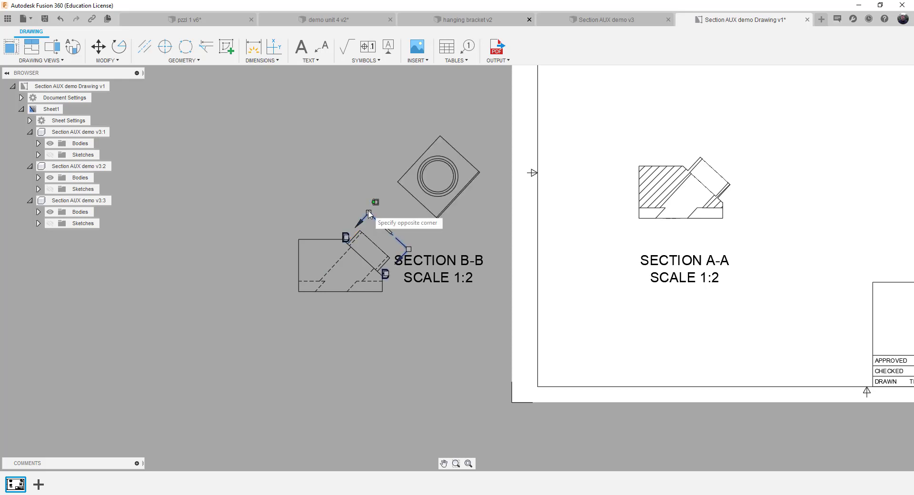
left_click(338, 194)
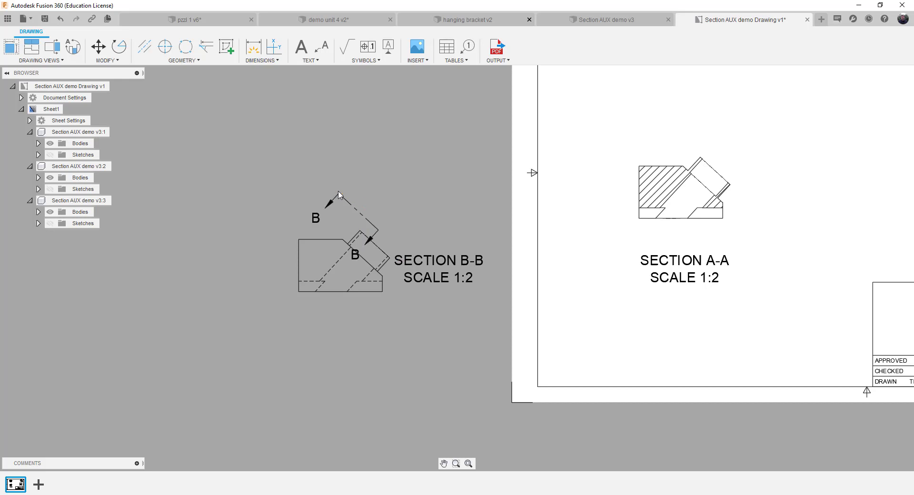
left_click(373, 228)
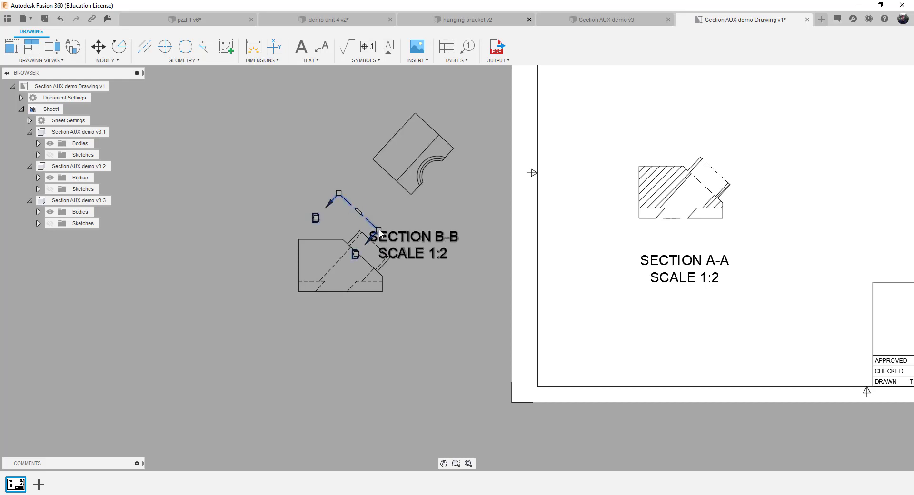
left_click(378, 231)
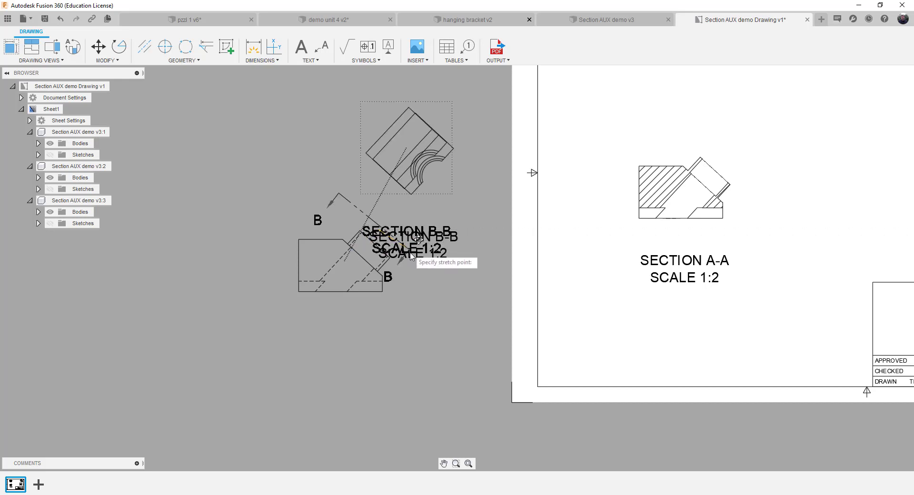
left_click(419, 272)
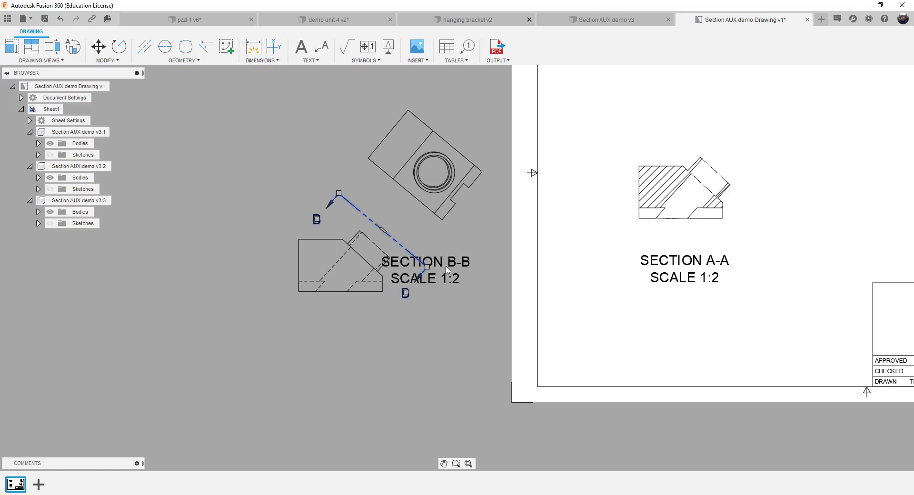
Move the Section B-B view up and to the right
left_click(419, 228)
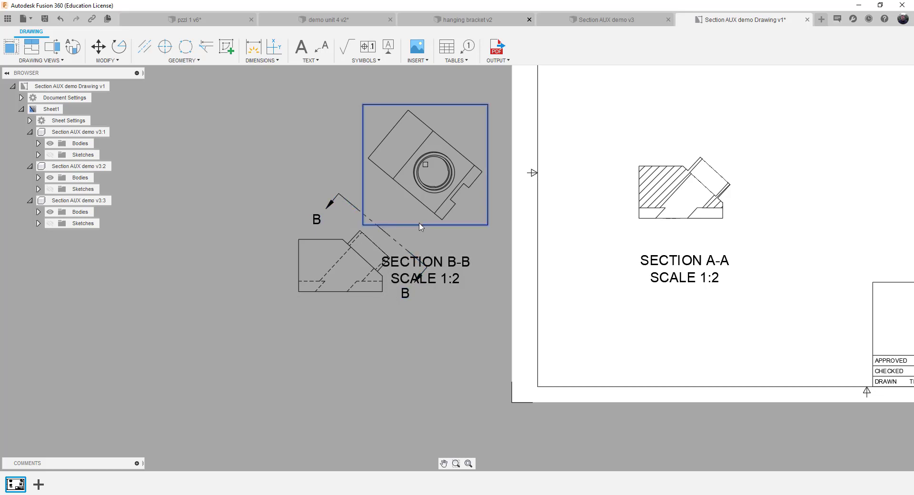
key("m")
left_click(436, 197)
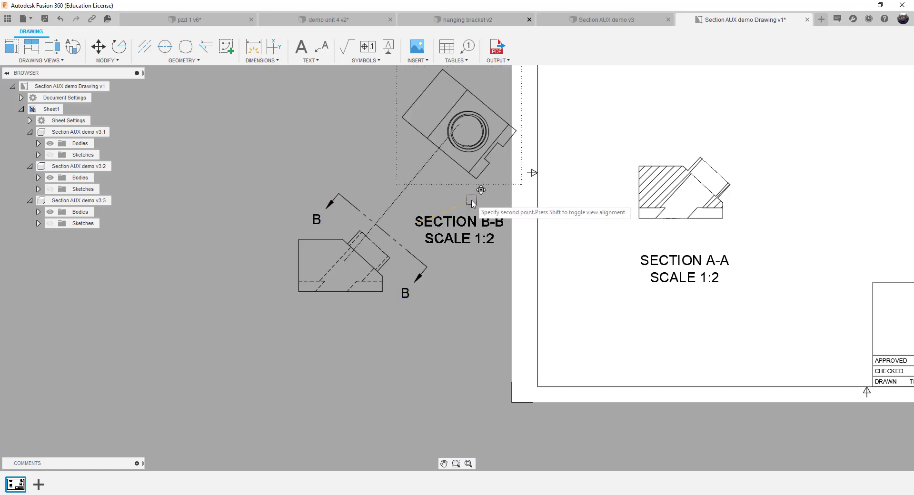
left_click(472, 210)
scroll(452, 256, "down", 1)
scroll(452, 256, "down", 2)
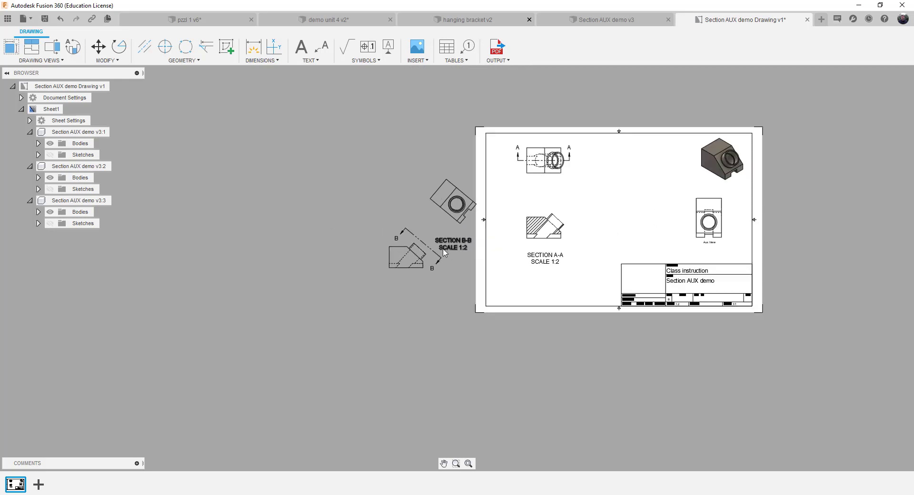
scroll(448, 220, "up", 3)
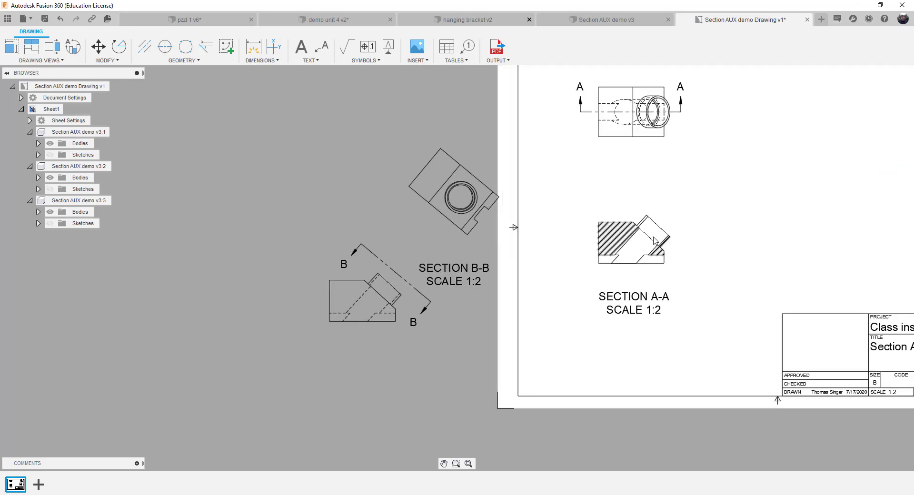
scroll(668, 231, "down", 4)
scroll(798, 226, "up", 3)
scroll(798, 226, "up", 2)
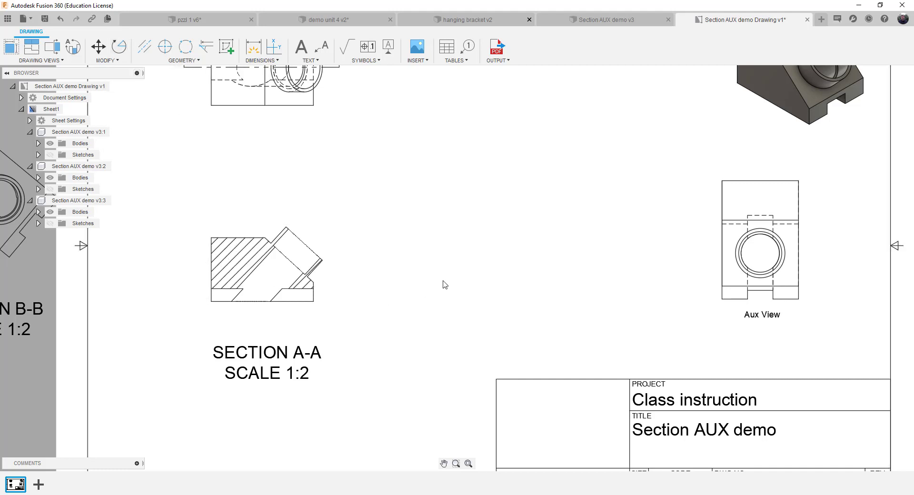
scroll(481, 270, "down", 3)
scroll(480, 271, "down", 2)
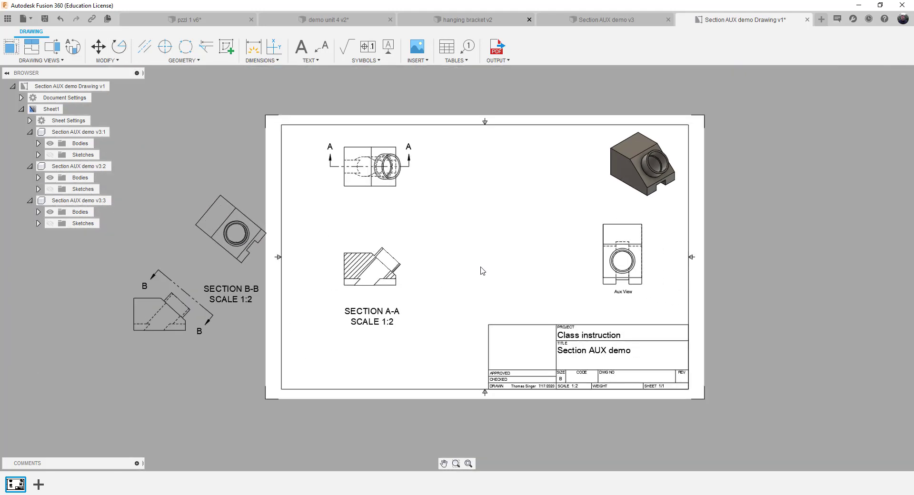
scroll(187, 334, "up", 5)
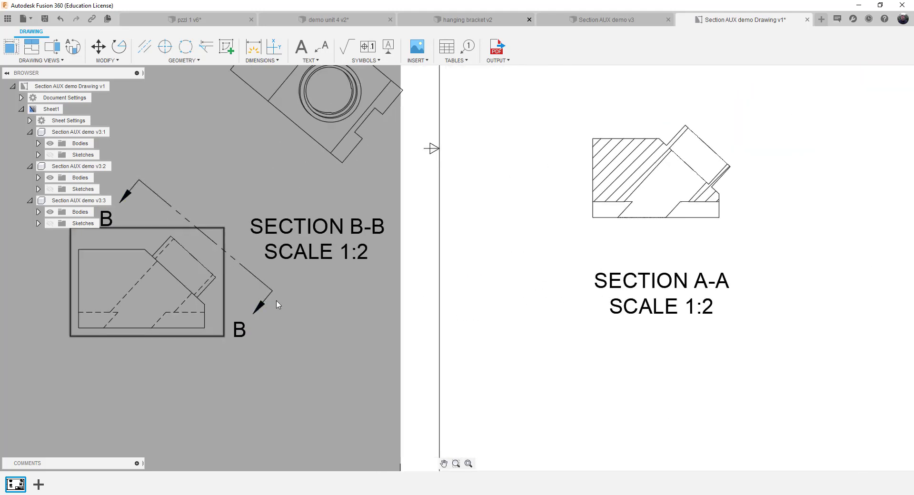
scroll(244, 197, "down", 1)
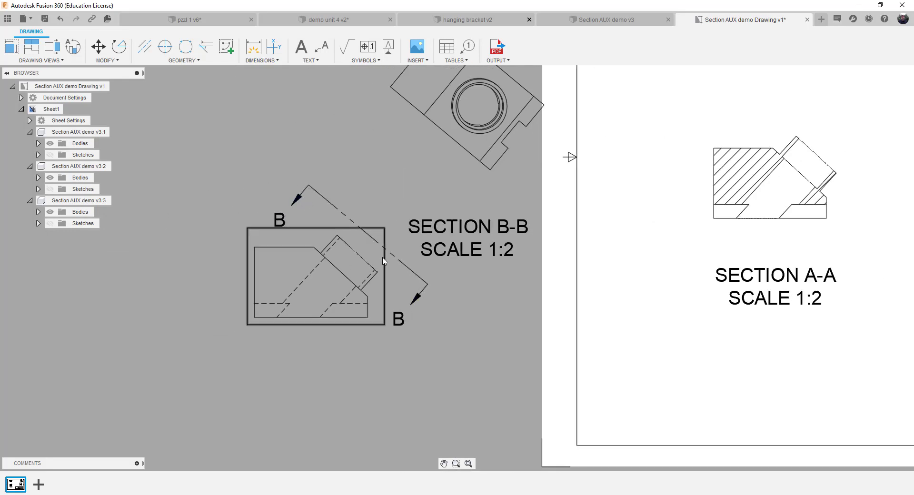
right_click(362, 233)
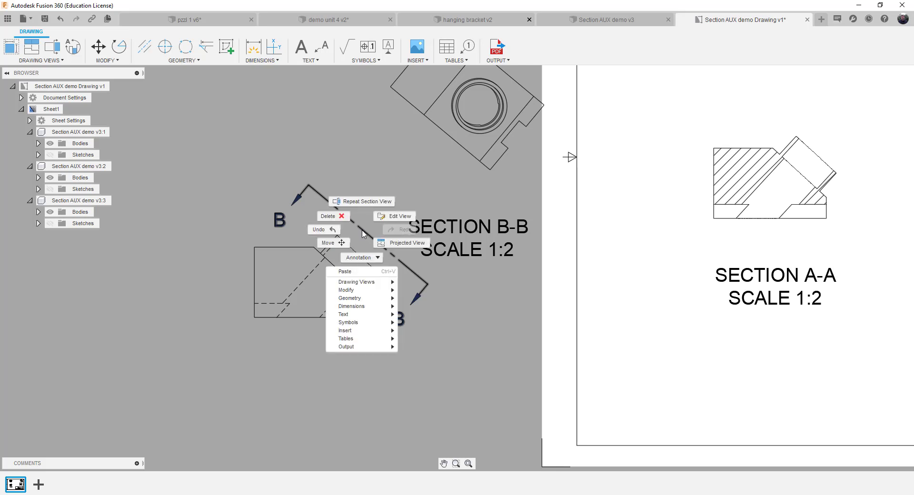
left_click(339, 170)
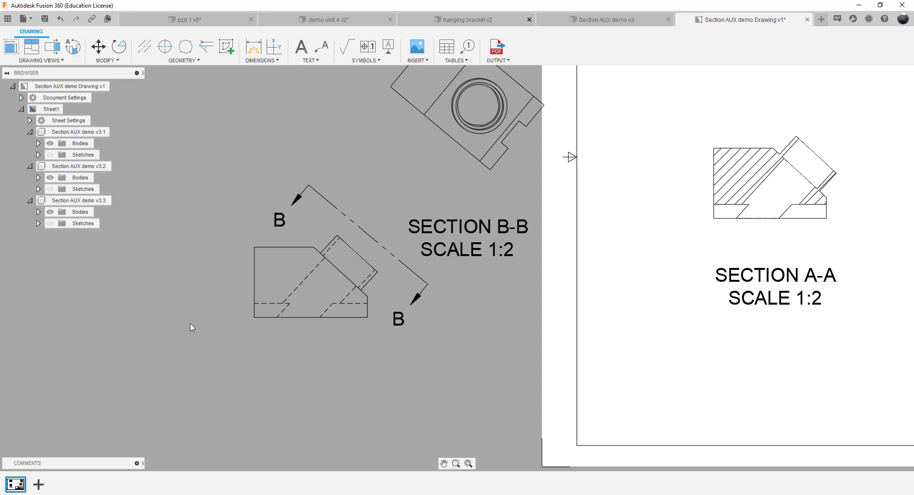
scroll(257, 310, "up", 3)
scroll(257, 311, "down", 5)
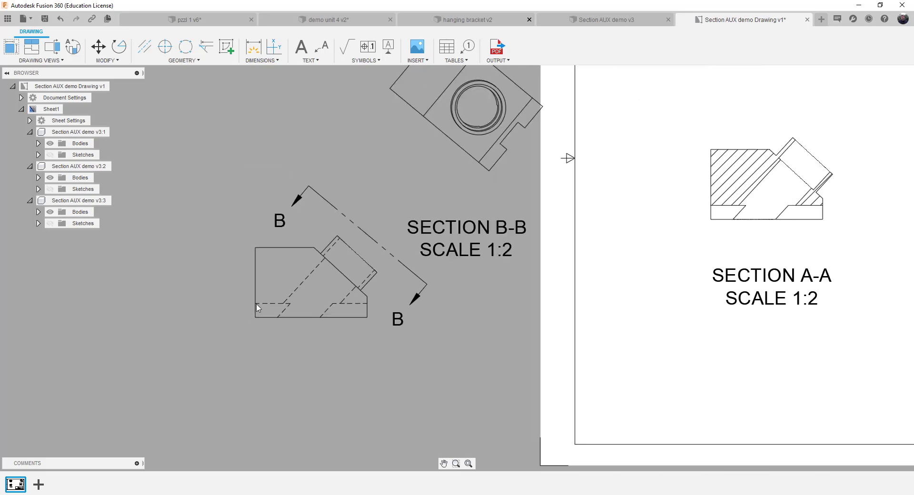